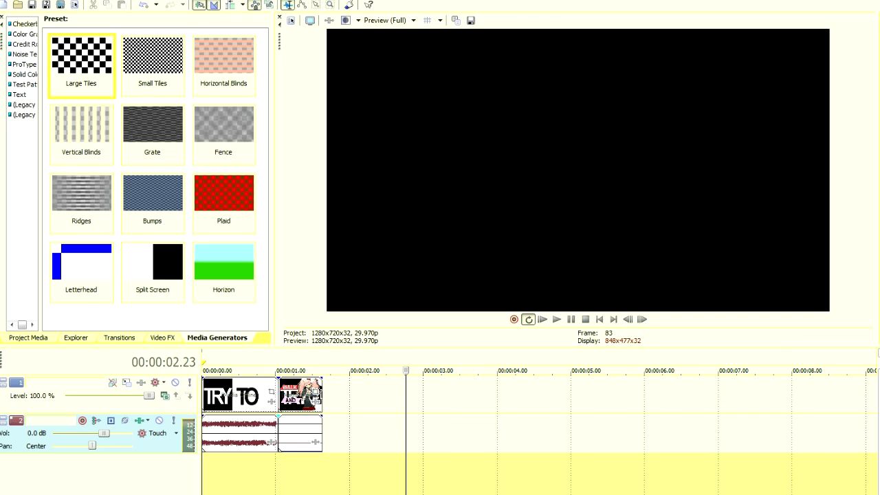
Scrub and play the walk talk clip from the timeline start to review when its words appear.
scroll(540, 427, "up", 4)
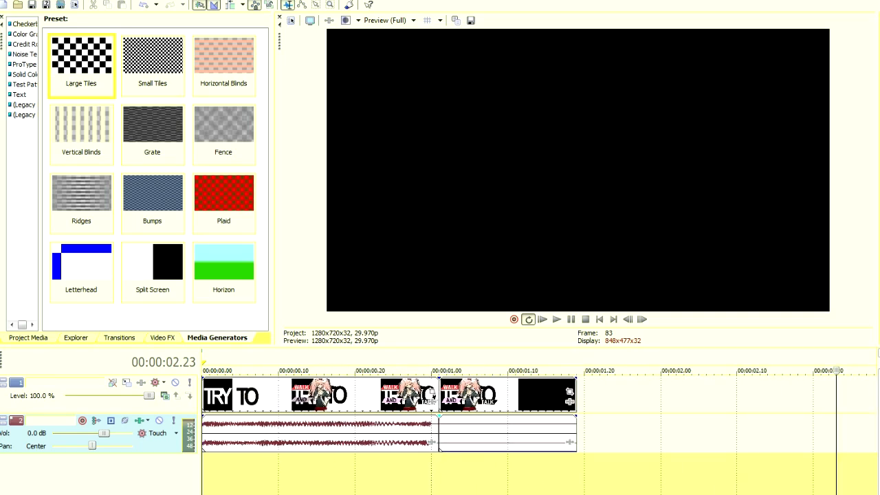
left_click(207, 487)
left_click(241, 486)
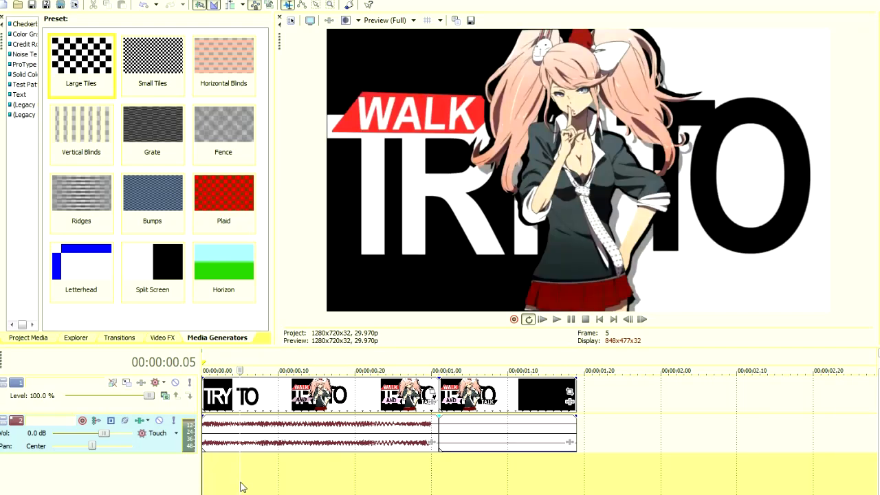
left_click(205, 490)
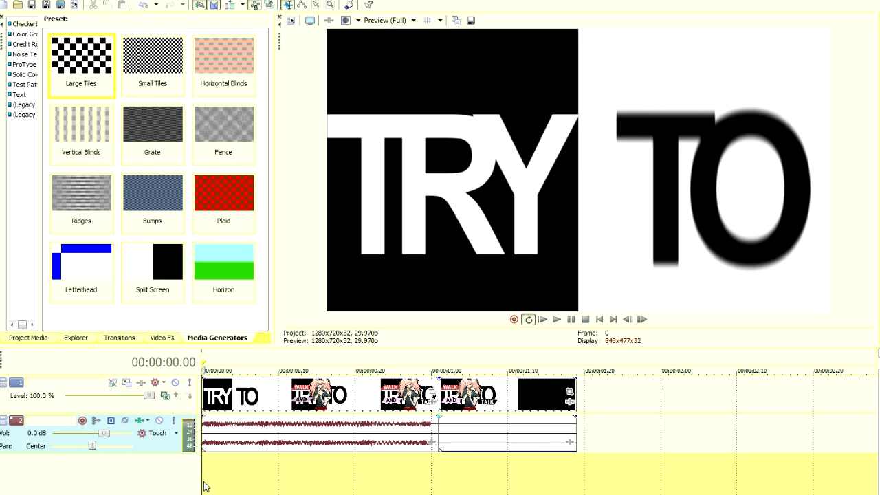
key("space")
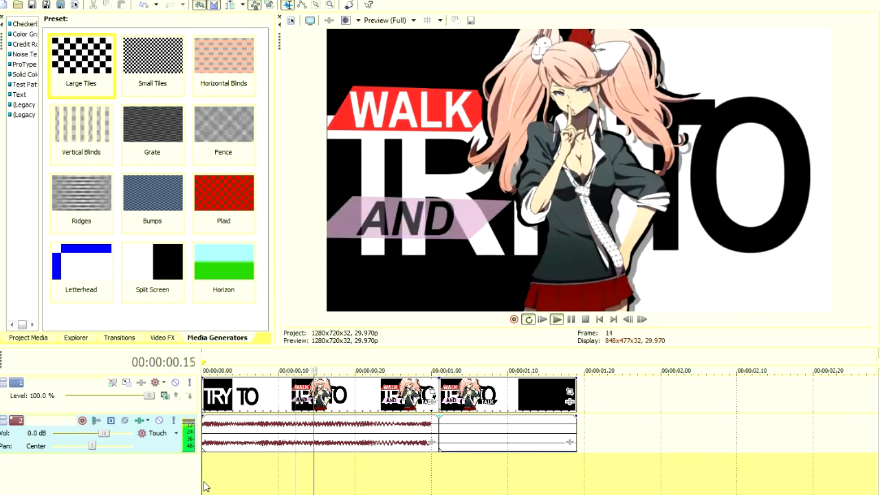
key("space")
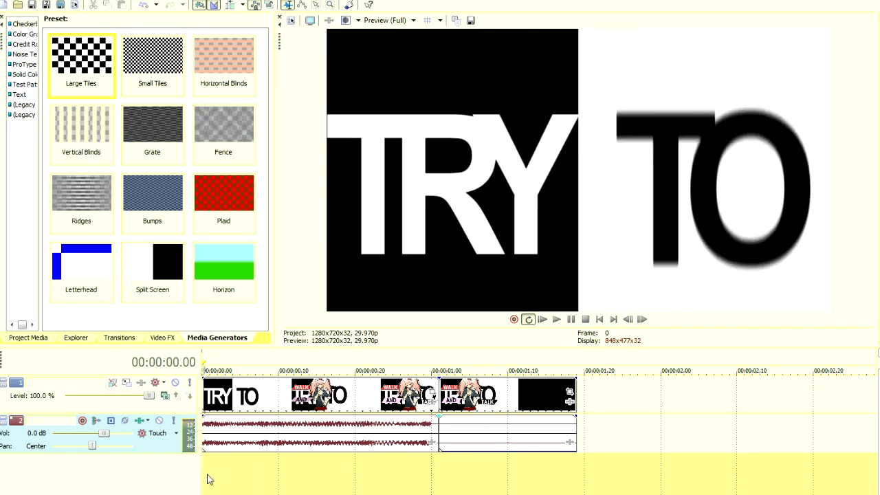
key("space")
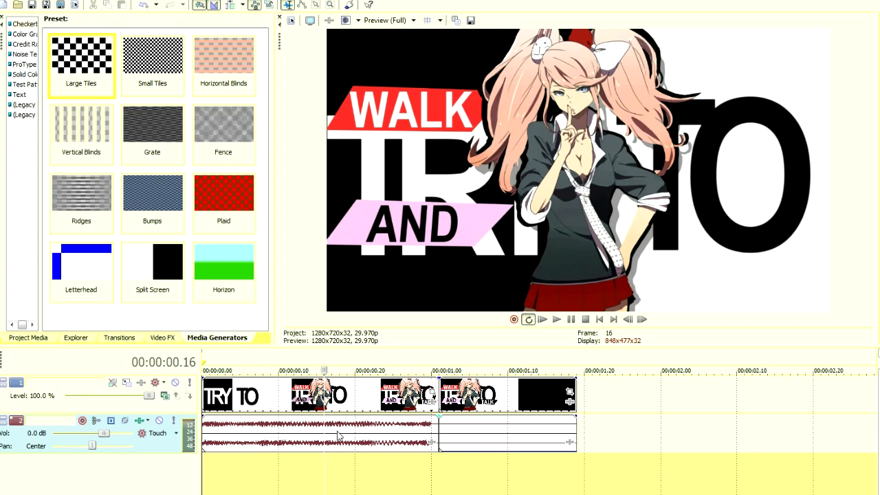
In the first clip's Event Pan/Crop, keyframe a zoom onto WALK at 00:00:00.06, about 632 wide, and widen it to about 686 at 00:00:00.13.
left_click(432, 391)
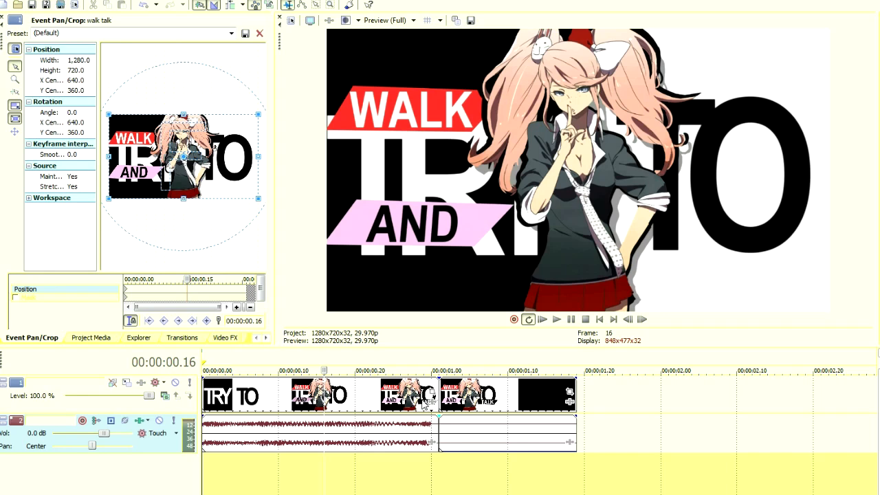
left_click(233, 493)
left_click_drag(303, 491, 508, 488)
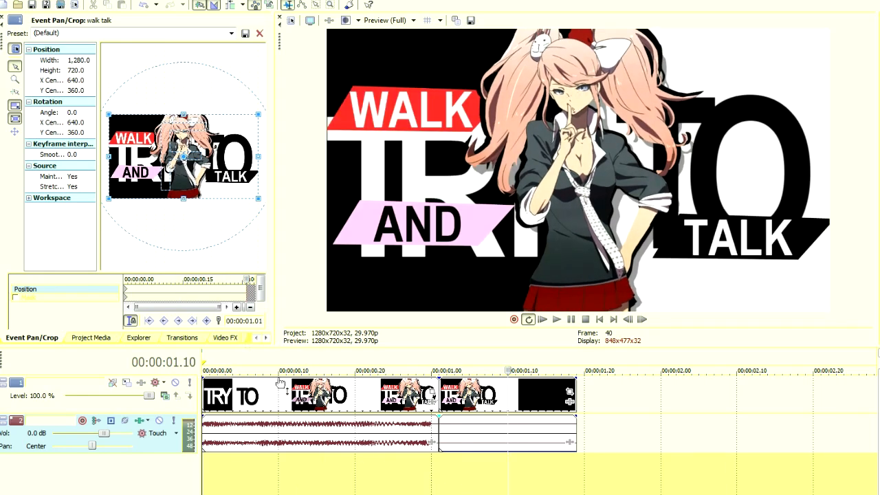
left_click(127, 294)
left_click_drag(126, 280, 146, 281)
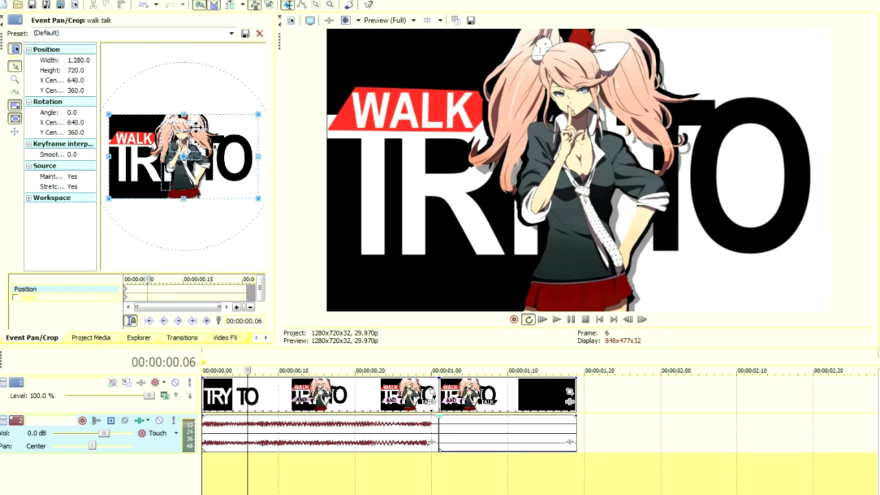
left_click_drag(170, 110, 147, 141)
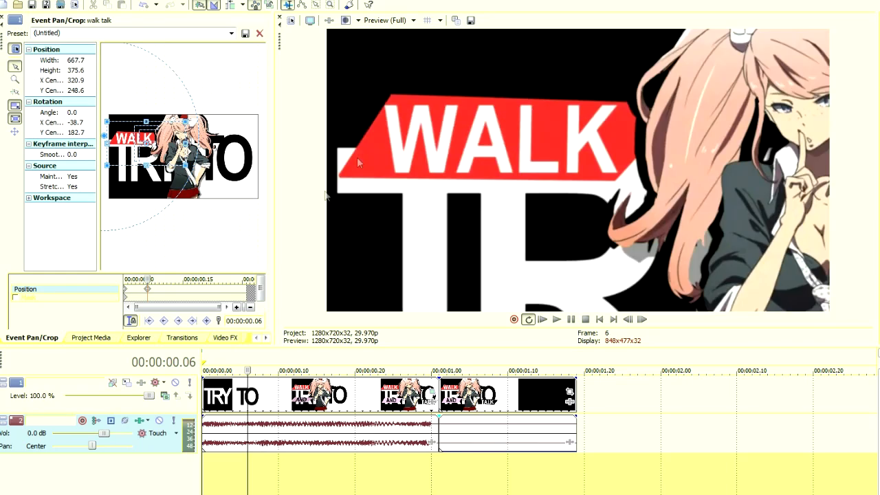
left_click_drag(140, 145, 143, 145)
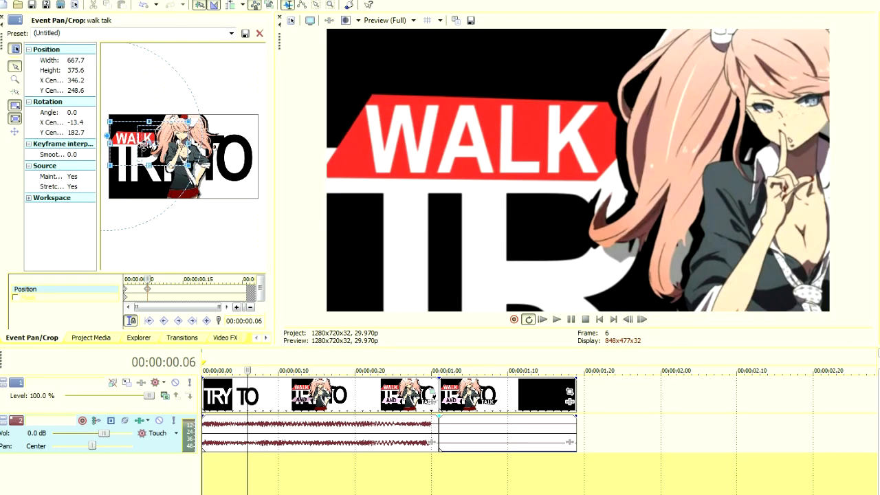
left_click_drag(110, 122, 112, 124)
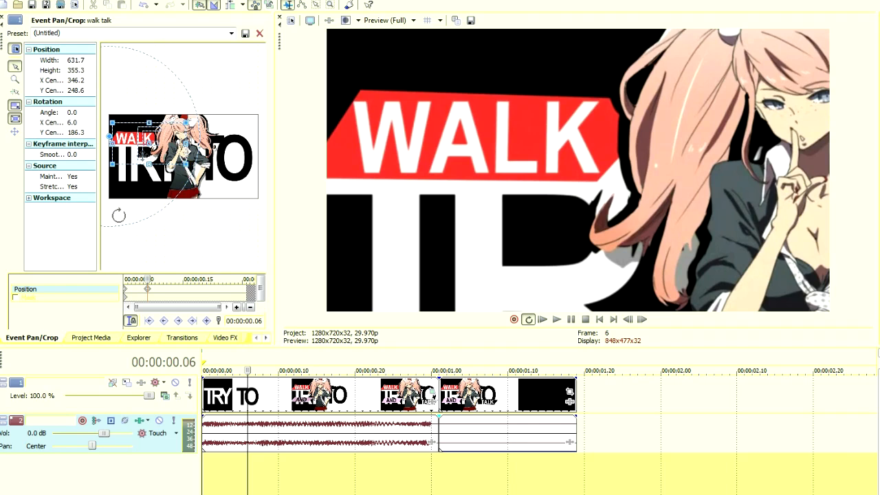
left_click_drag(159, 280, 175, 280)
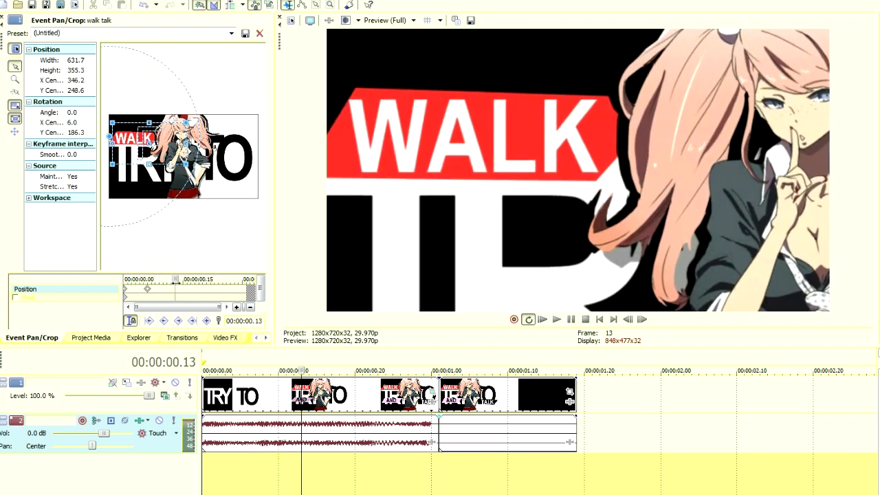
left_click_drag(148, 166, 148, 168)
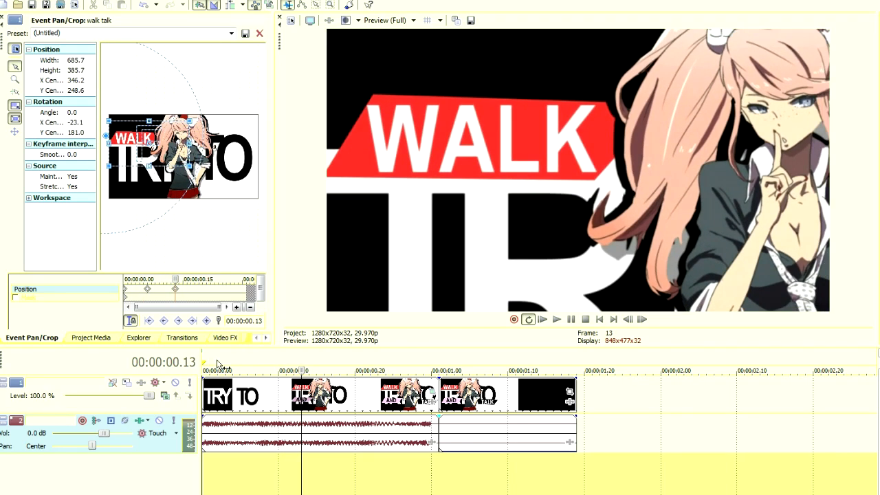
Set the loop region over the full length of the clips and play from the start to check the WALK zoom.
left_click_drag(224, 417, 227, 487)
left_click(205, 480)
double_click(207, 481)
left_click(209, 481)
key("space")
key("space")
key("space")
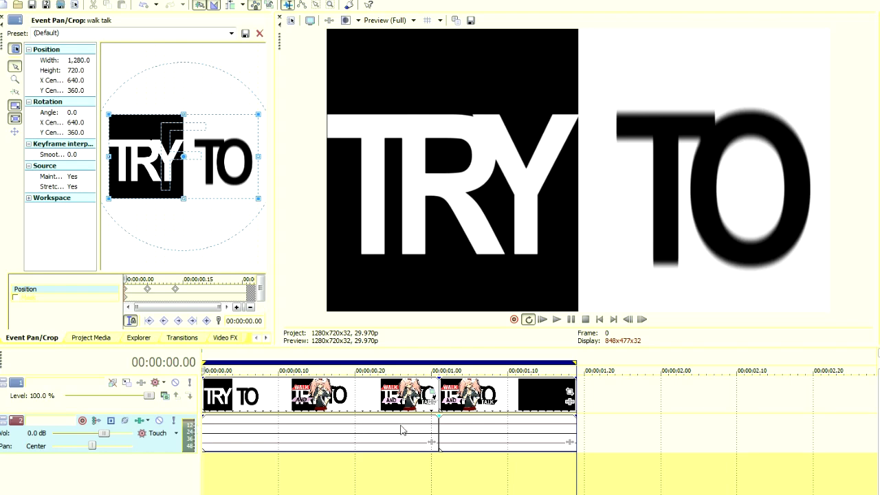
left_click(175, 289)
left_click(147, 289)
left_click(210, 432)
key("space")
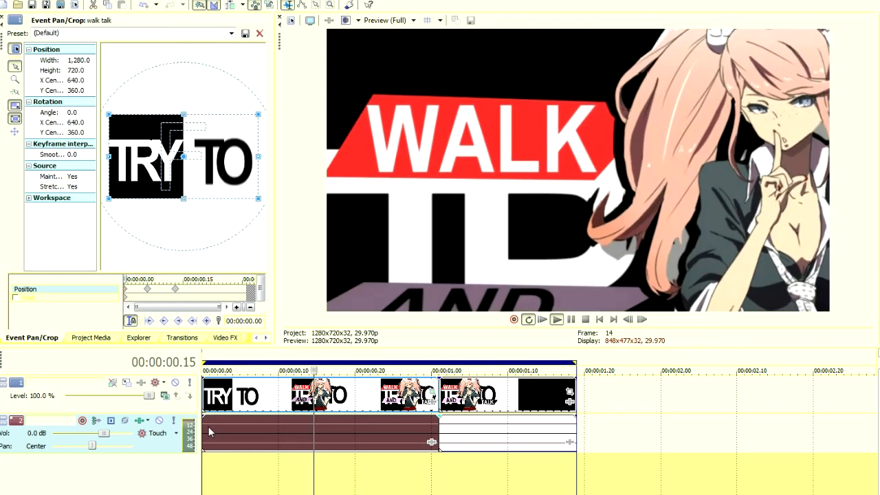
Split the first clip at 00:00:00.14 and open Event Pan/Crop for its second part.
key("Return")
left_click(318, 392)
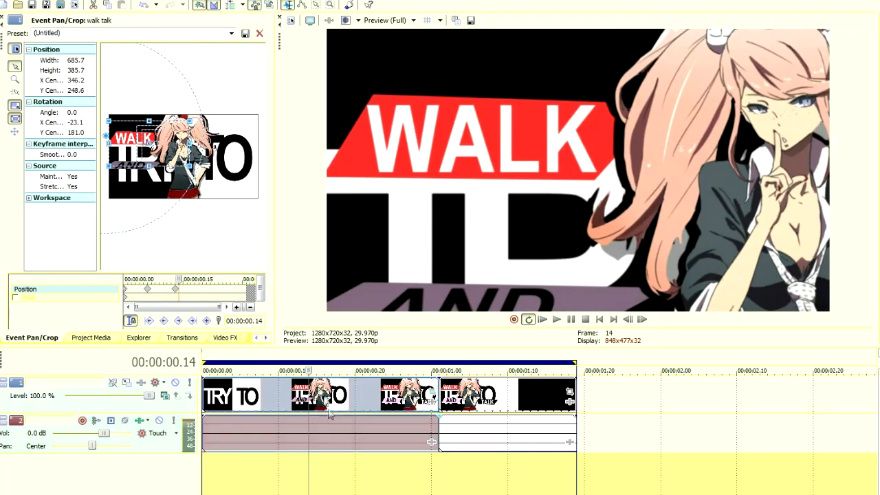
left_click(330, 414)
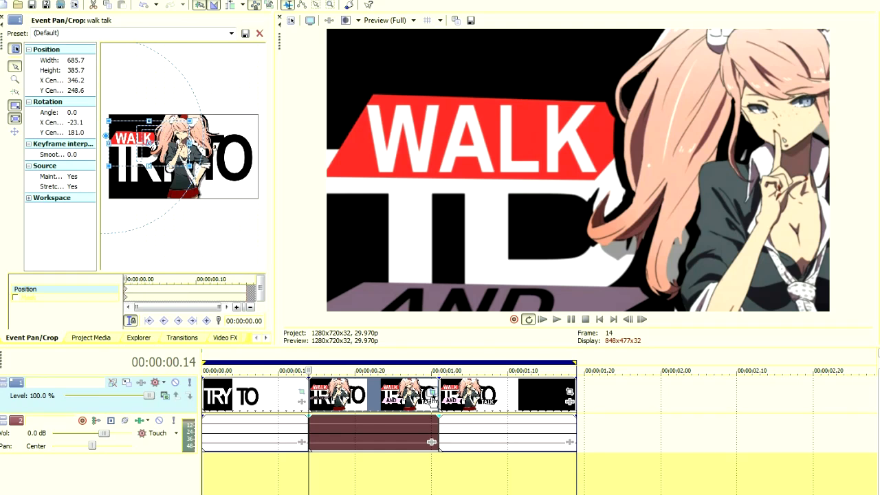
Keyframe the crop down onto AND at 00:00:00.04, about 632 wide, and widen it to about 686 a few frames further on.
left_click(153, 292)
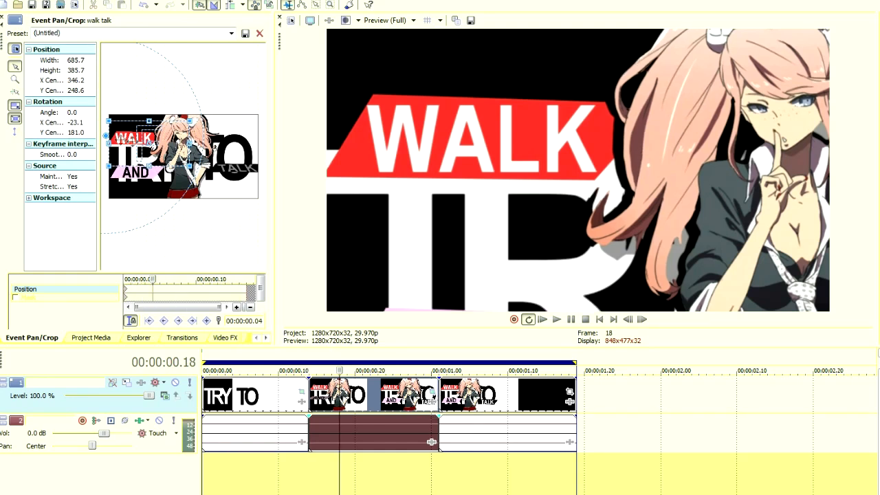
left_click_drag(138, 143, 145, 185)
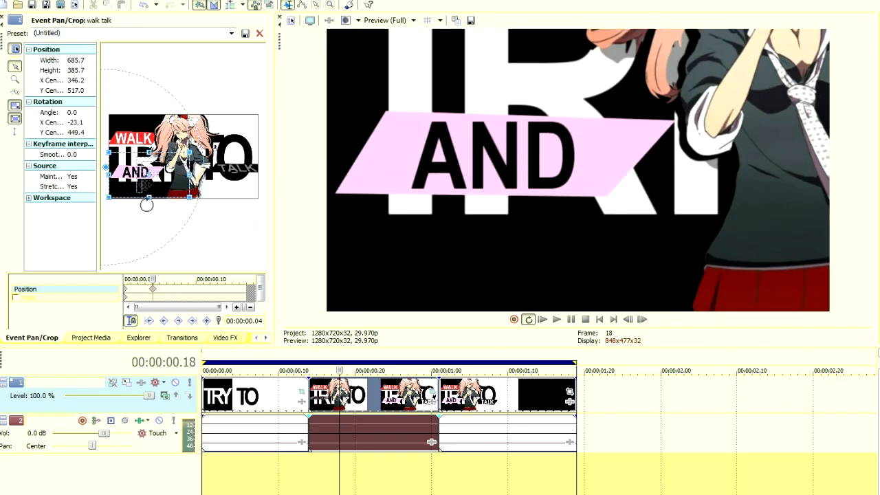
left_click_drag(160, 283, 175, 289)
left_click(153, 289)
left_click_drag(149, 194, 148, 192)
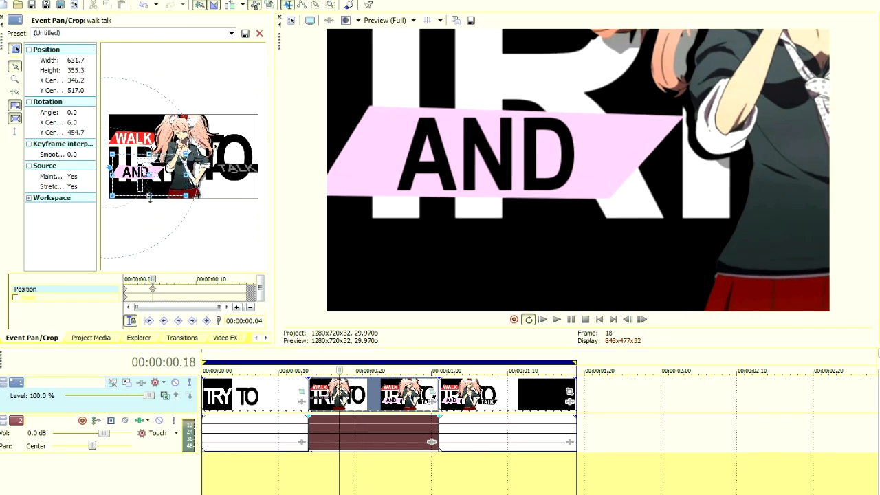
left_click_drag(152, 282, 175, 283)
left_click_drag(141, 196, 139, 198)
Play back the camera move from WALK to AND and check where the last clip begins.
left_click(294, 477)
key("space")
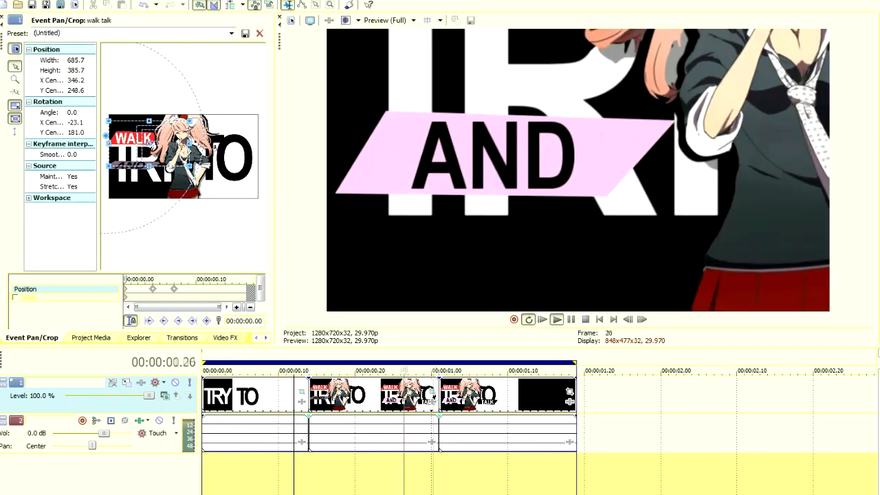
key("Return")
left_click(446, 389)
key("Left")
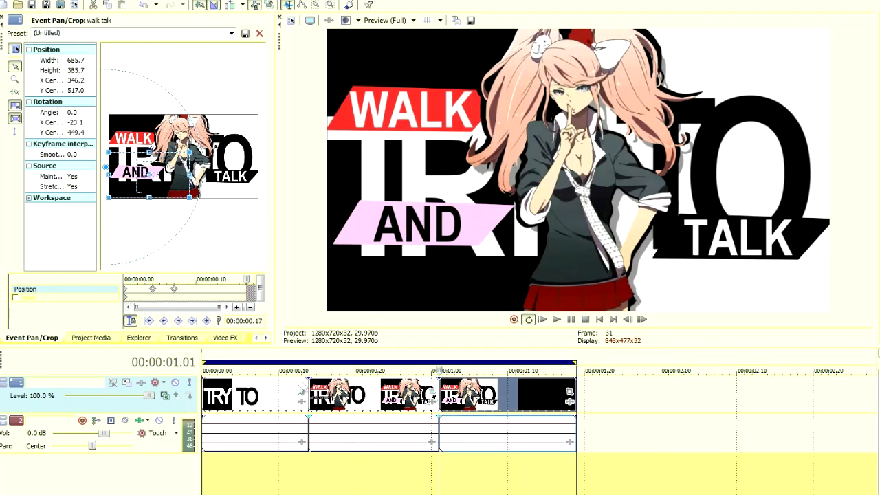
left_click(302, 390)
key("space")
key("space")
key("space")
key("Return")
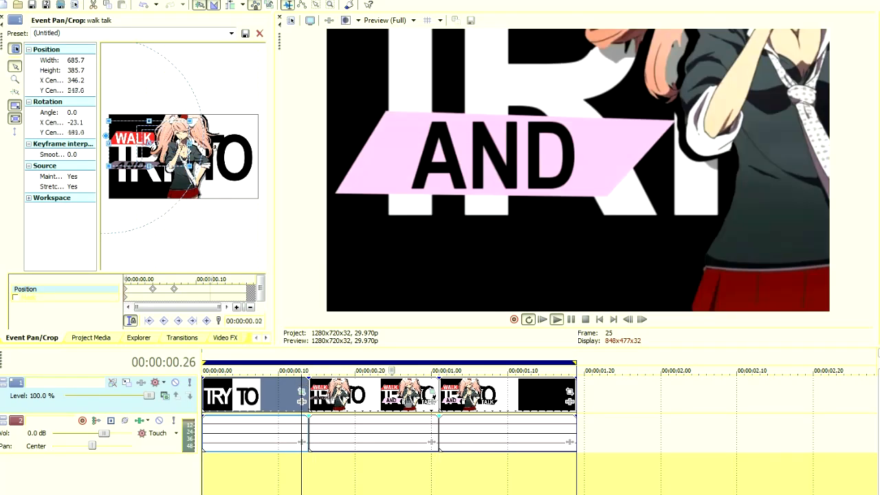
Replace the last clip with an extension of the AND clip, split at 00:00:01.01, and open the new piece's Event Pan/Crop.
left_click(441, 393)
right_click(459, 398)
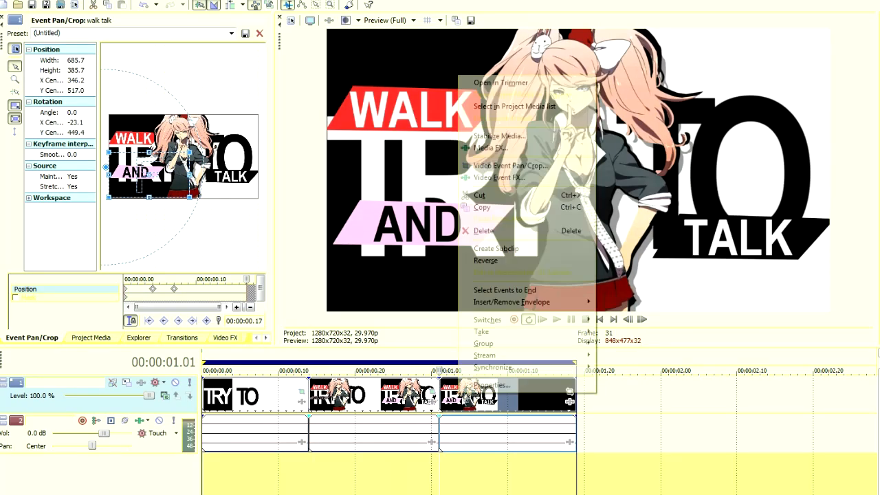
left_click(462, 450)
left_click_drag(450, 409, 454, 469)
left_click_drag(438, 394, 576, 395)
right_click(472, 474)
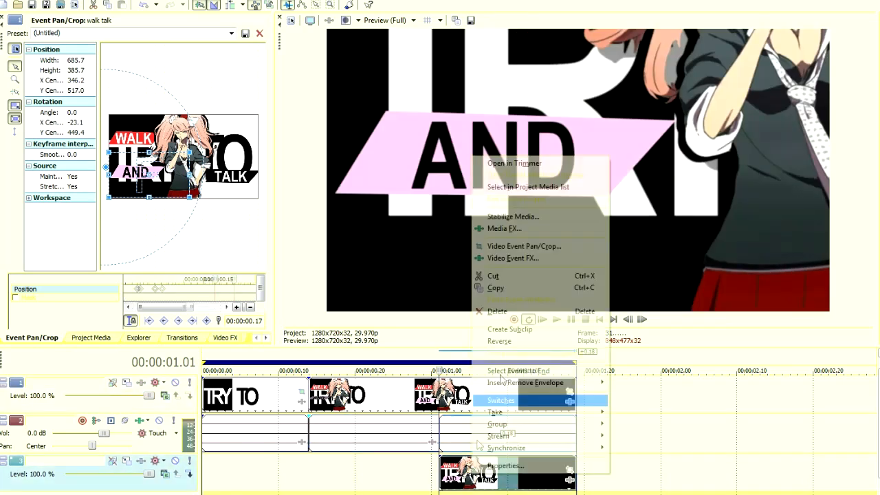
left_click(504, 312)
left_click(552, 400)
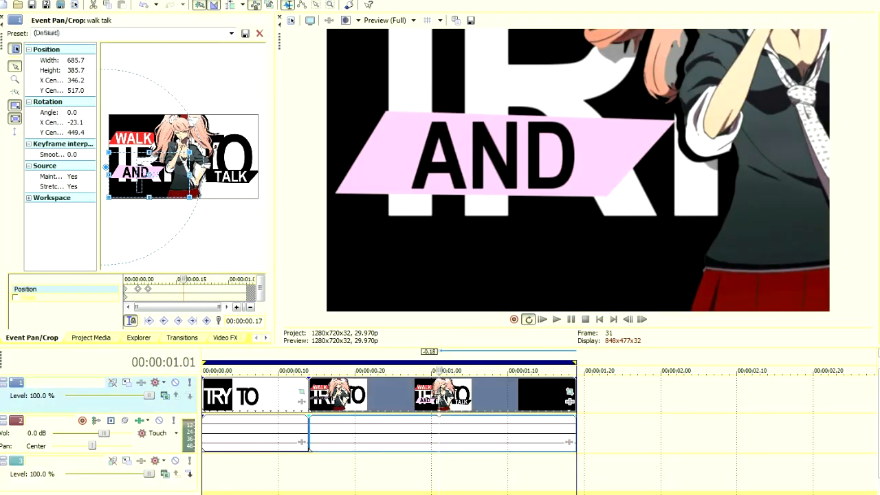
With movement locked horizontally, keyframe the crop onto TALK at 00:00:00.04, about 596 wide, and widen it to about 668 at 00:00:00.07.
left_click(152, 292)
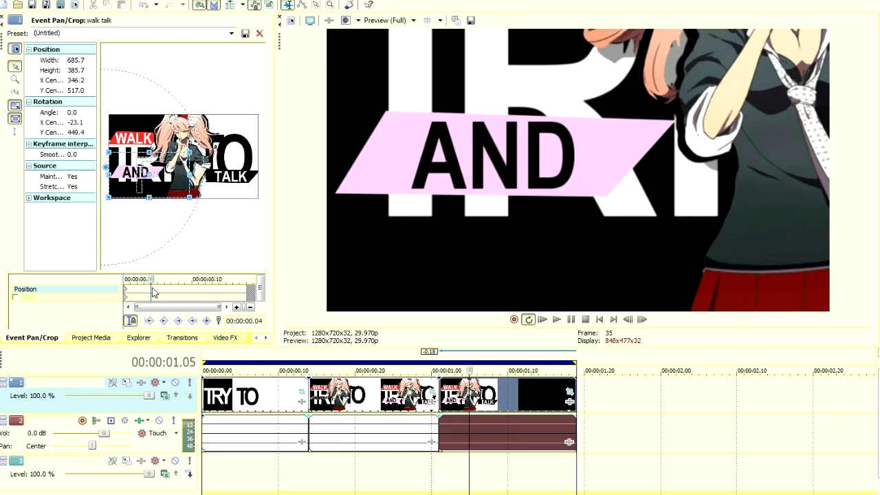
left_click(15, 132)
left_click_drag(164, 178, 224, 174)
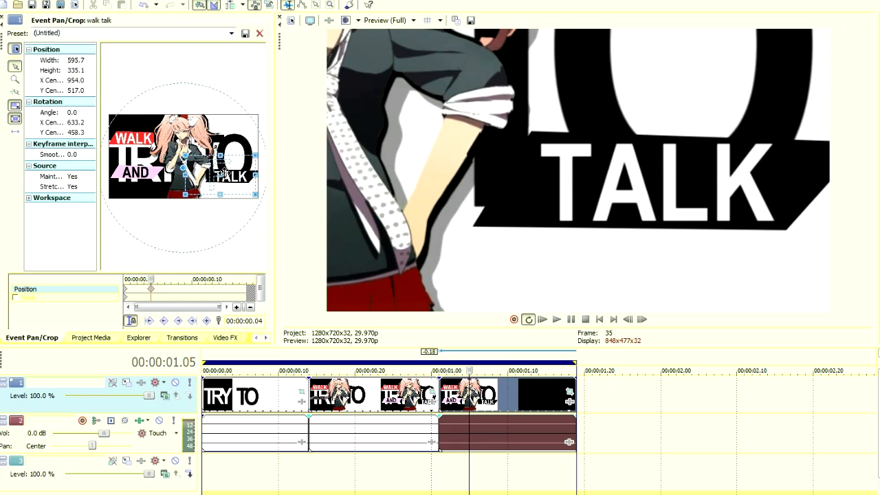
left_click_drag(163, 281, 172, 281)
left_click_drag(208, 195, 208, 197)
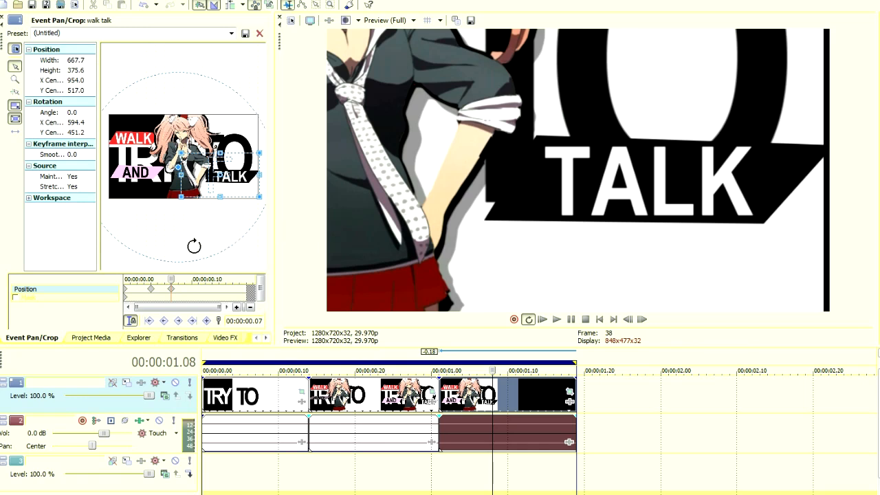
Shift the crop at the 00:00:00.07 keyframe horizontally to an X center of 943.9, removing the black edge beside TALK.
left_click_drag(172, 280, 186, 279)
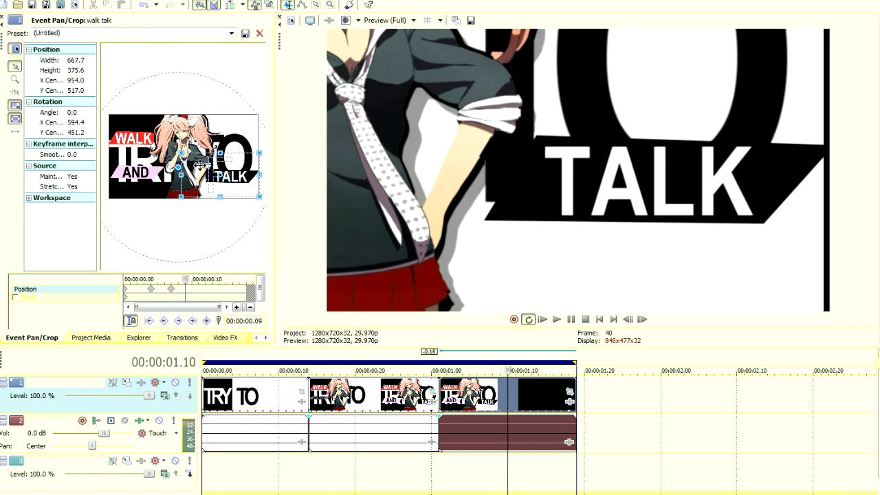
left_click(172, 289)
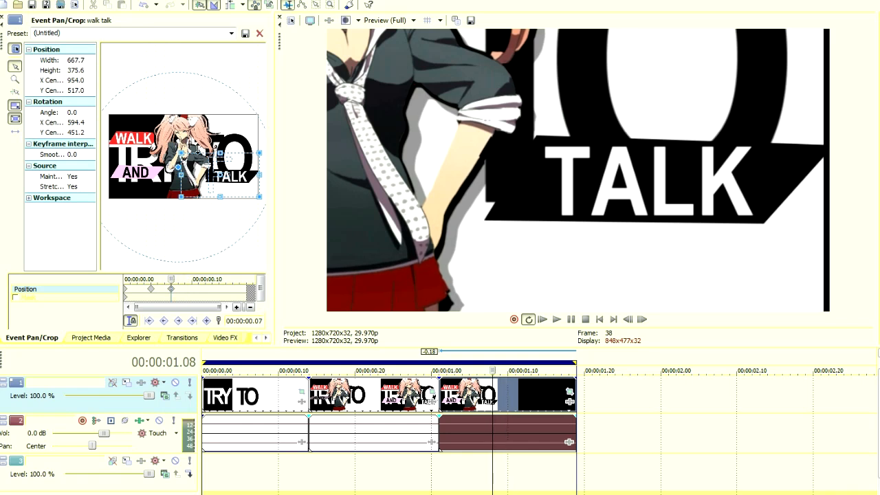
left_click_drag(215, 175, 215, 179)
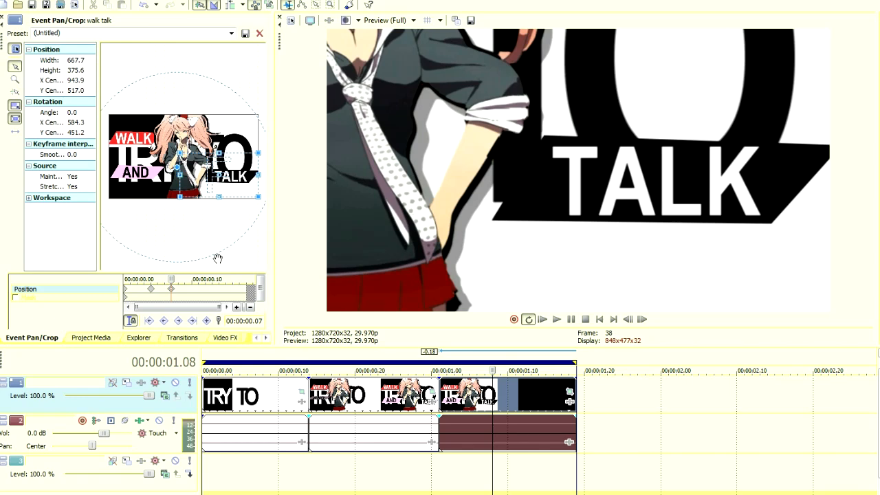
left_click_drag(171, 279, 185, 279)
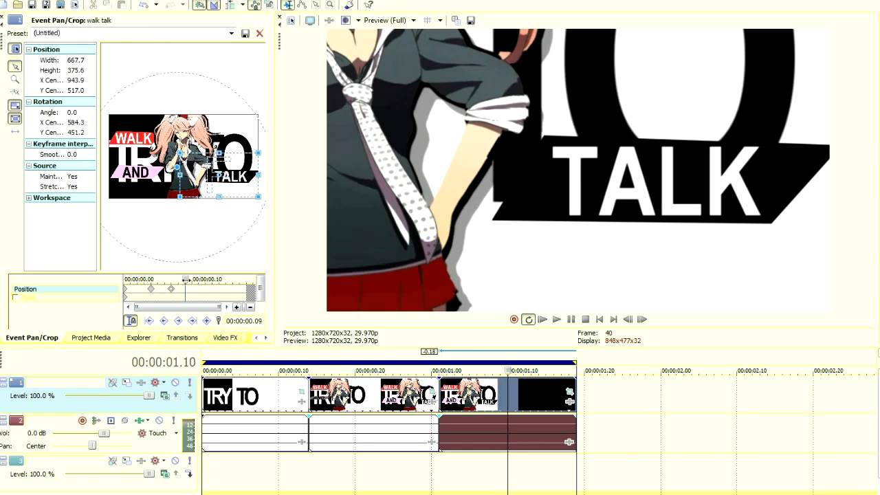
left_click(171, 289)
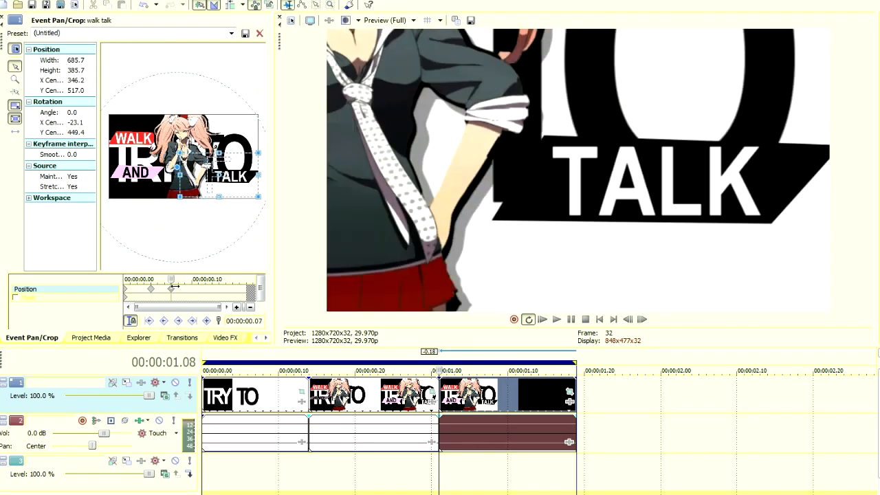
Widen the crop at the TALK clip's 00:00:00.07 keyframe to about 704 with an X center near 918.6, and review the timeline.
mouse_move(174, 288)
left_mouse_down()
mouse_move(184, 286)
mouse_move(171, 288)
left_mouse_up()
left_click_drag(213, 199, 214, 173)
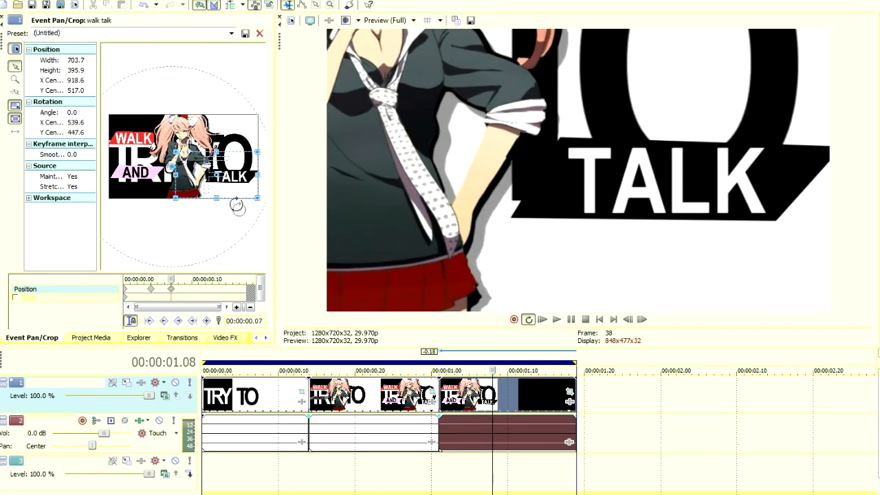
left_click(207, 483)
left_click(297, 467)
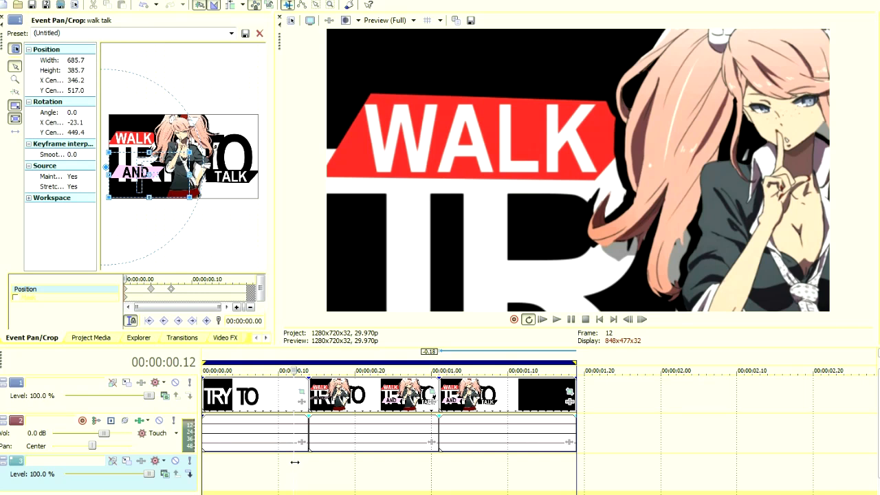
Examine the TALK clip's 00:00:00.04 crop keyframe and step through all Event Pan/Crop keyframes of the first TRY TO clip.
left_click(152, 292)
key("Left")
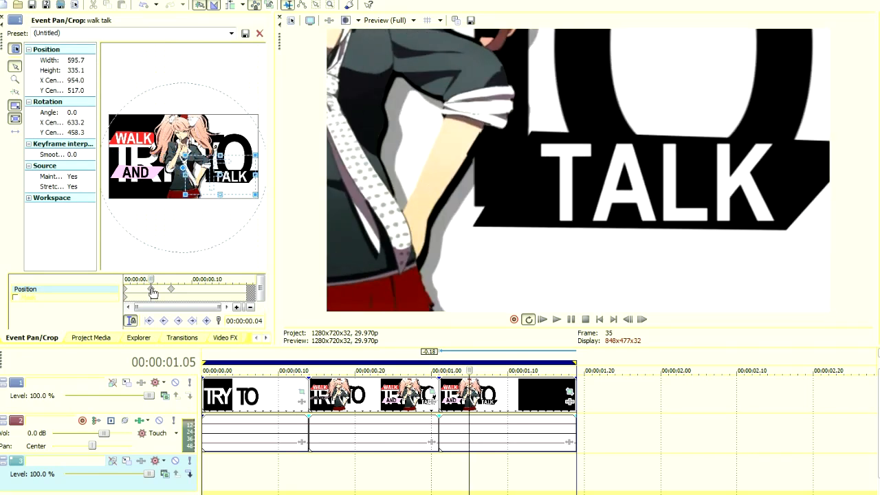
left_click(230, 435)
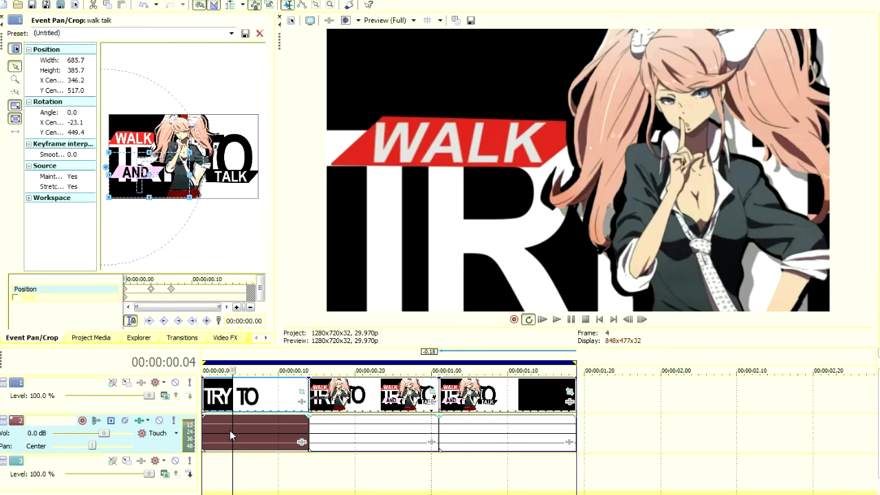
left_click(301, 392)
left_click(175, 290)
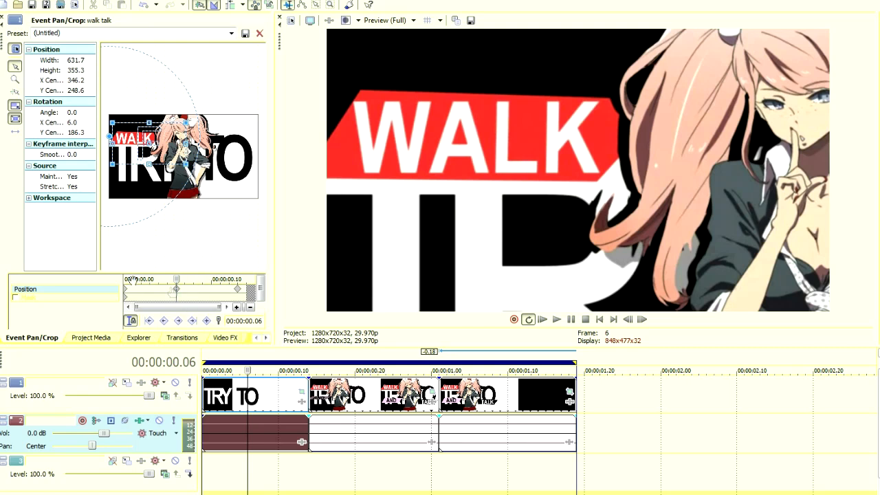
left_click(126, 290)
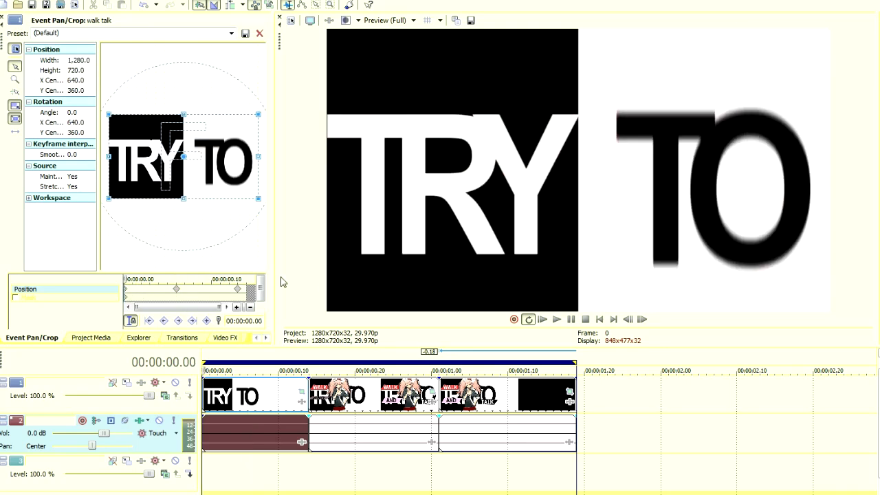
left_click(176, 290)
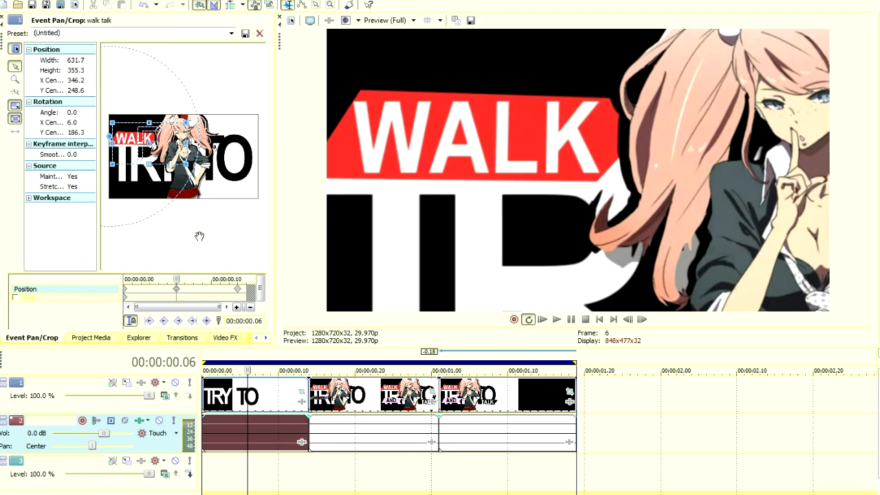
left_click(239, 294)
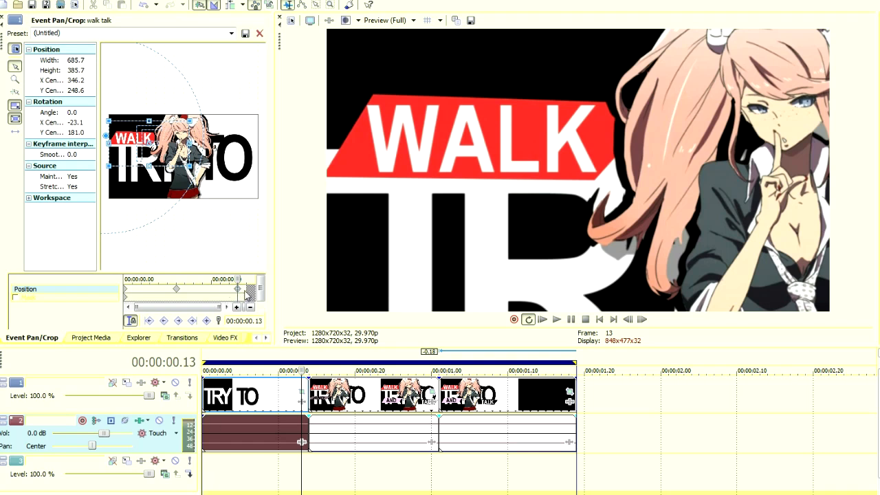
Set the interpolation of the Event Pan/Crop keyframes in the first TRY TO clip to Smooth.
left_click_drag(246, 288, 115, 288)
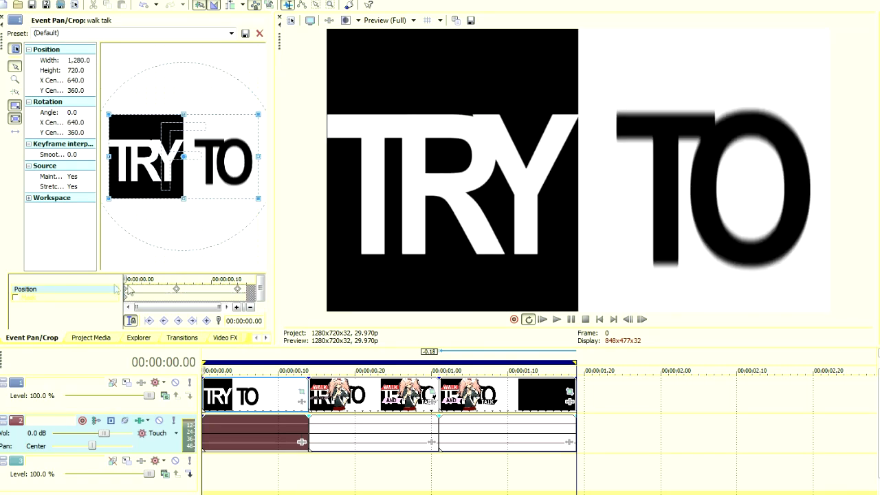
right_click(126, 293)
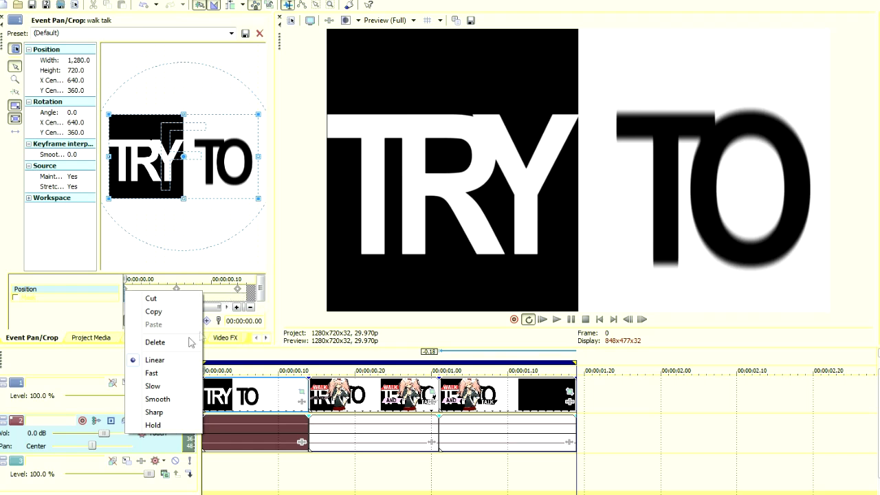
left_click(166, 403)
Set the middle AND clip's pan/crop keyframes to Fast interpolation and the last TALK clip's keyframes to Slow.
left_click(429, 394)
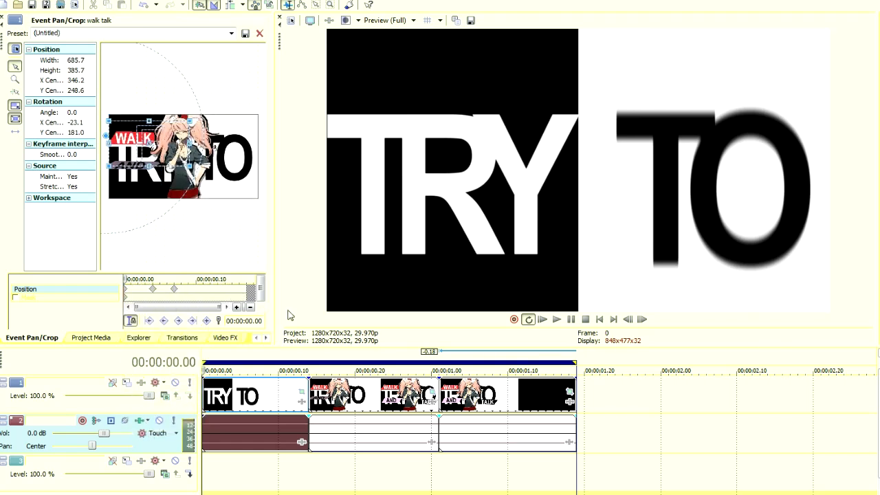
right_click(175, 290)
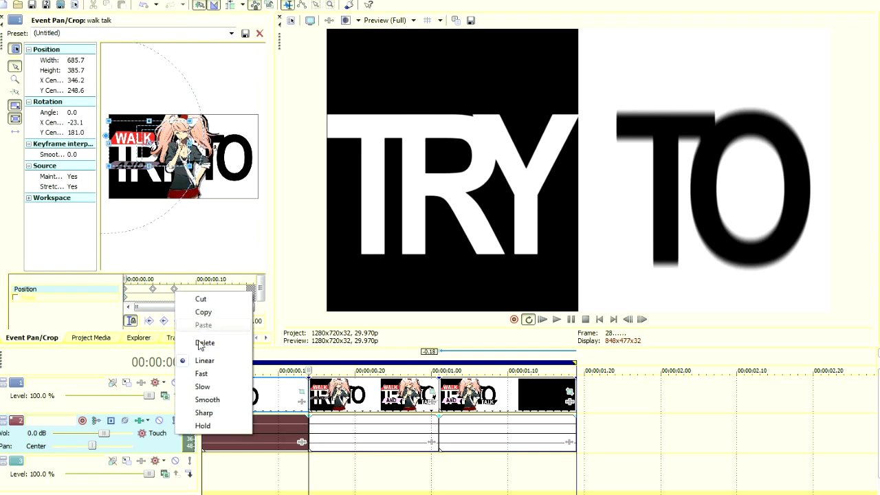
left_click(210, 375)
left_click(198, 295)
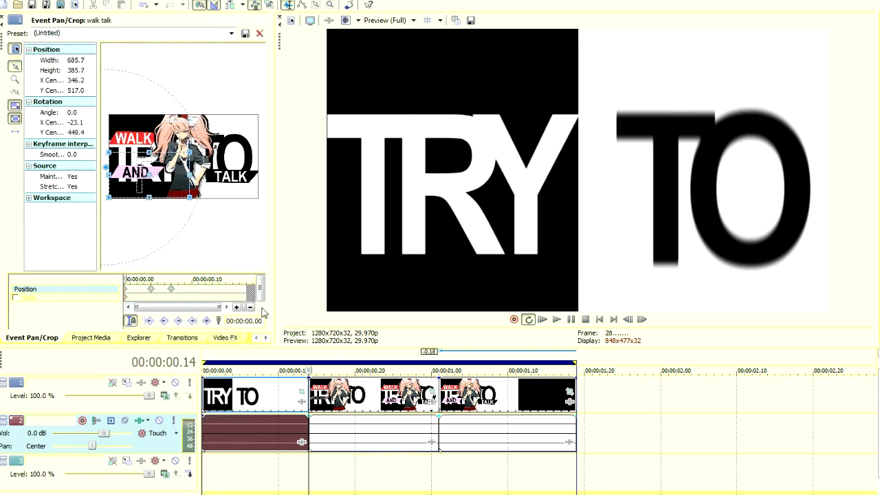
right_click(128, 293)
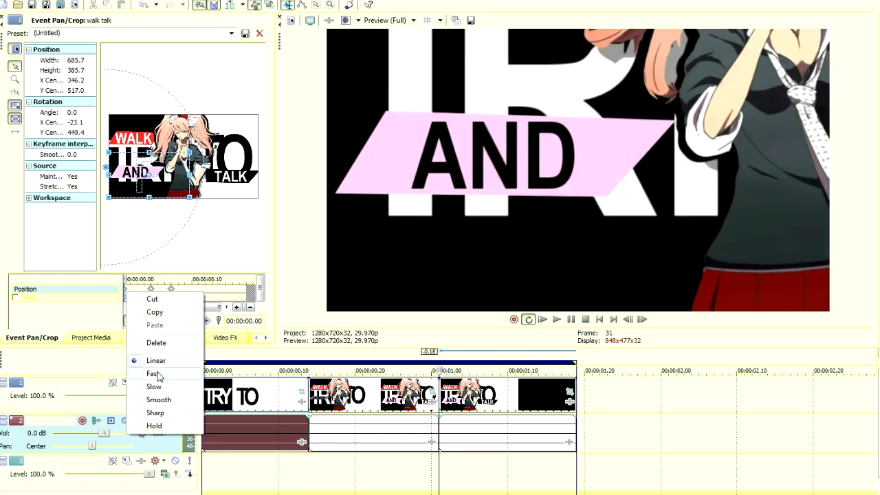
left_click(157, 387)
Play back the timeline repeatedly from the start and from the end of the WALK clip to check the camera easing.
left_click(207, 475)
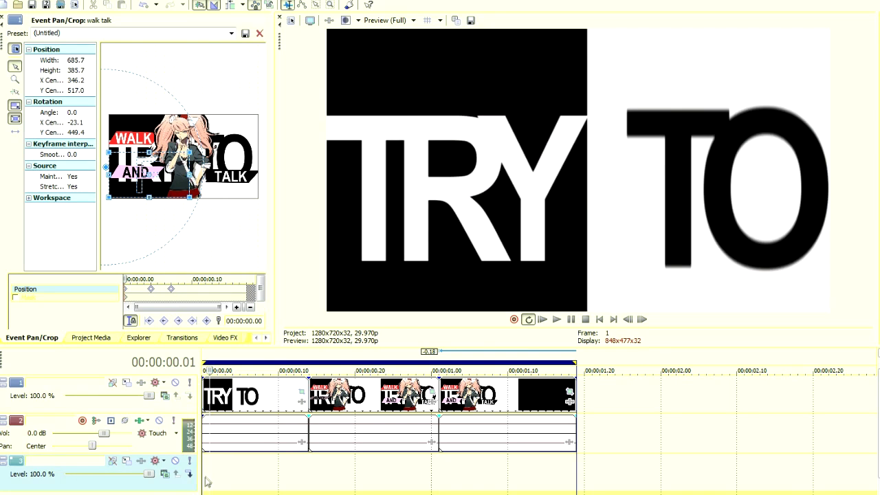
key("space")
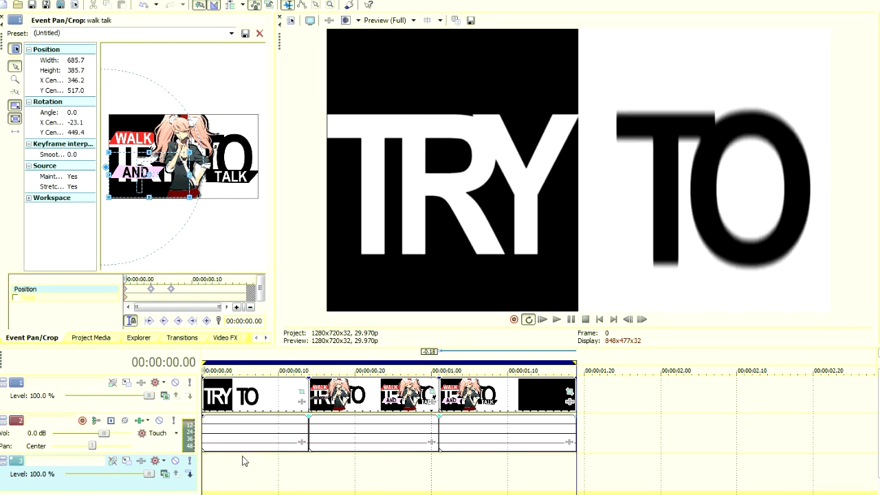
key("space")
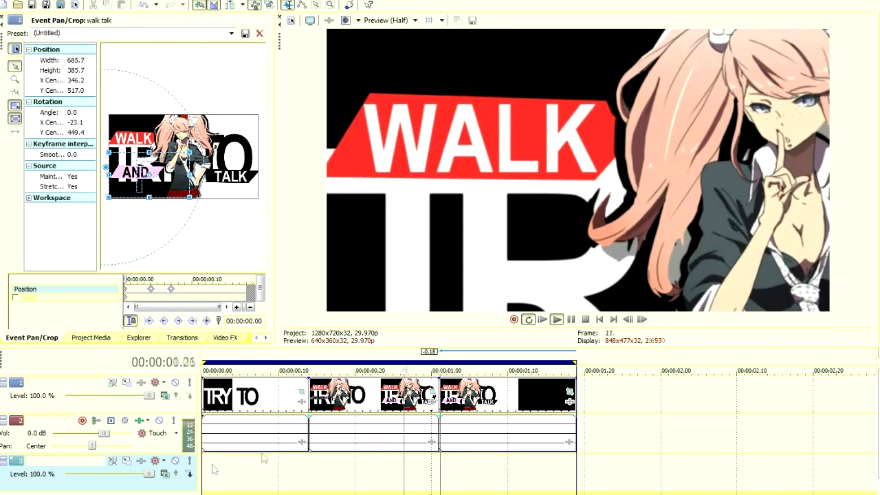
left_click(278, 472)
key("space")
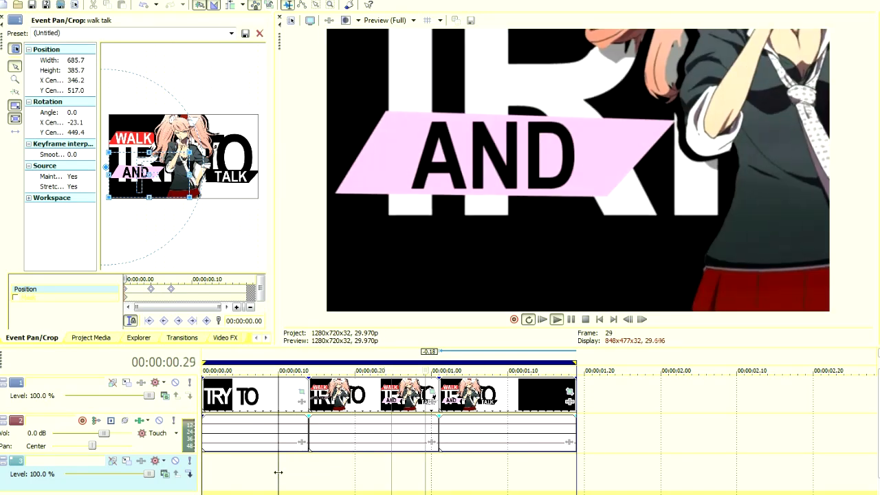
key("Return")
left_click(286, 475)
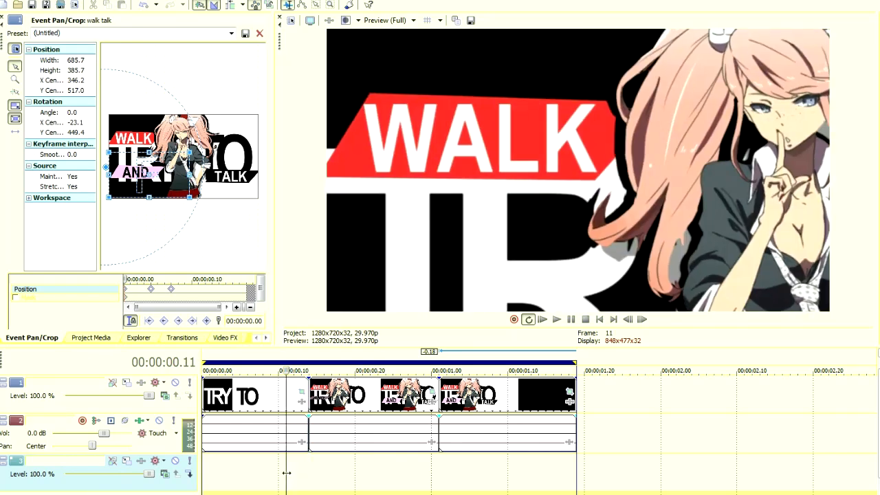
key("space")
key("space")
key("space")
key("Return")
left_click(308, 467)
left_click(295, 467)
key("space")
key("space")
key("Return")
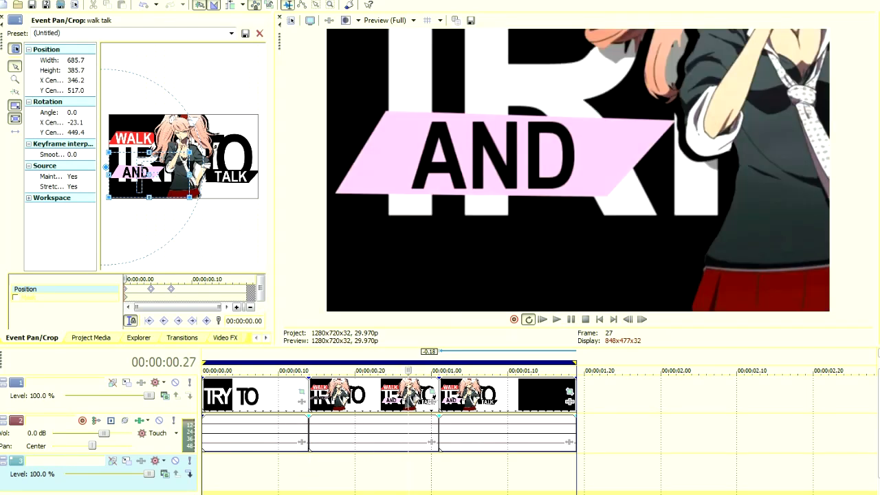
Stretch the AND clip's pan/crop keyframes out to about 00:00:00.05 and 00:00:00.11, and play back the slower move.
left_click(431, 394)
left_click_drag(175, 290, 203, 290)
left_click(309, 453)
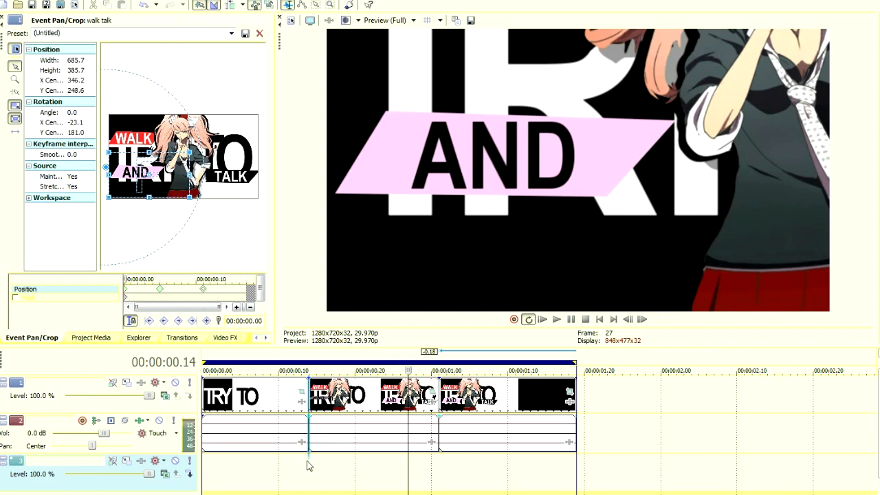
key("Return")
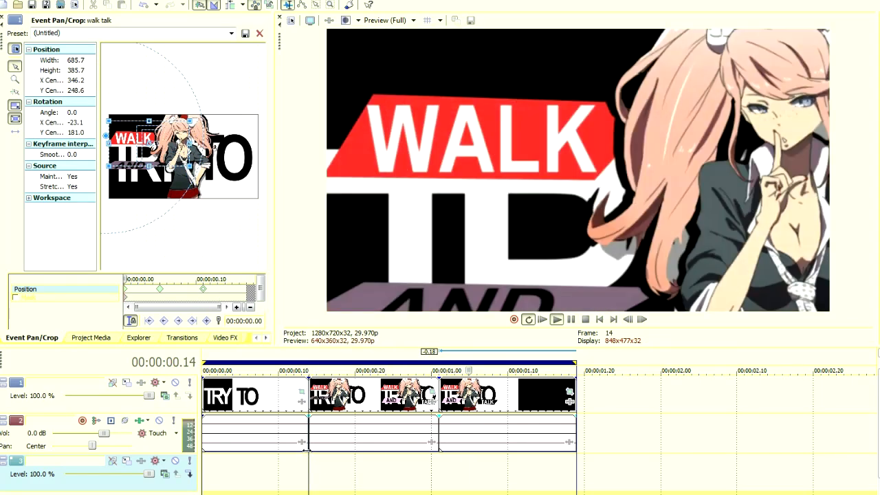
left_click(436, 461)
key("space")
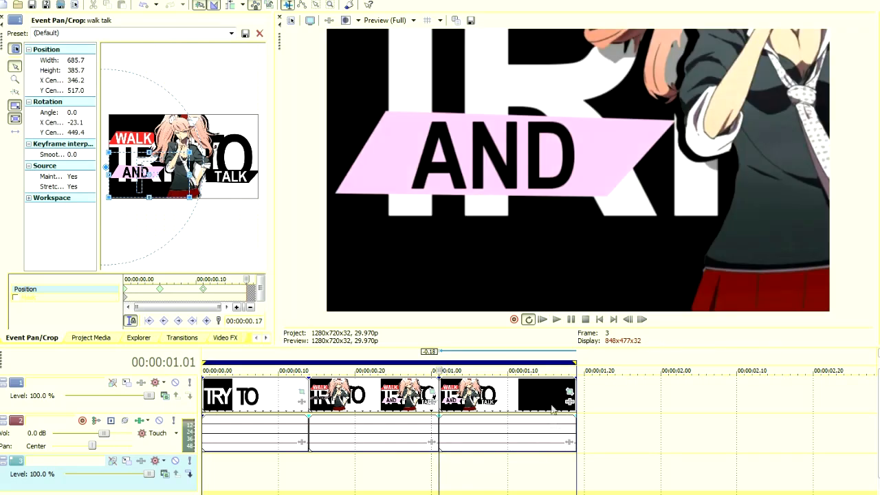
Stretch the TALK clip's pan/crop keyframes out to about 00:00:00.06 and 00:00:00.10, and check the move in playback.
left_click_drag(151, 290, 192, 290)
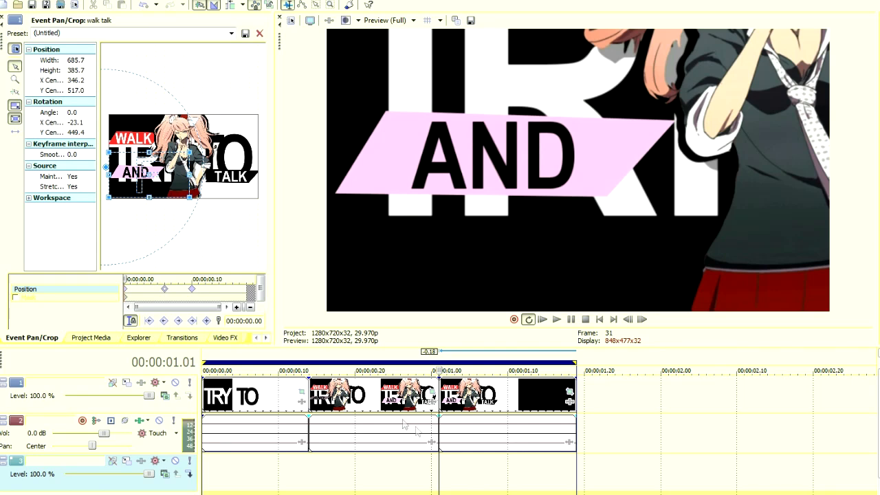
key("space")
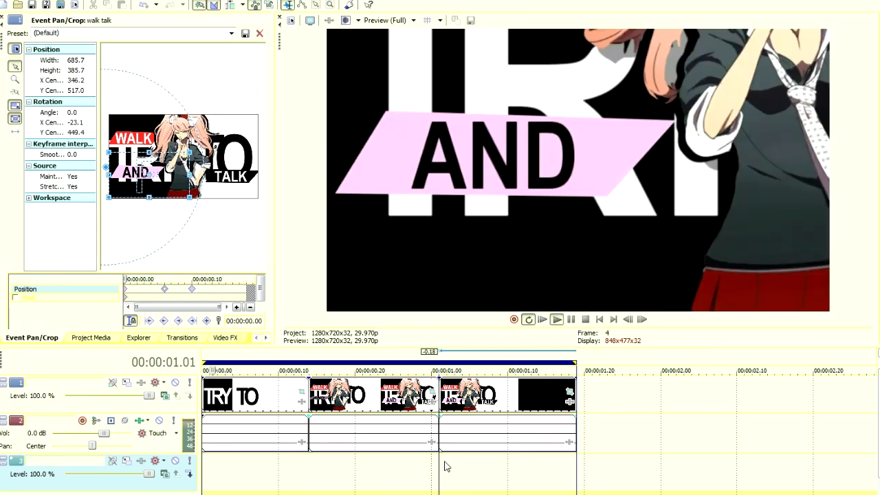
key("space")
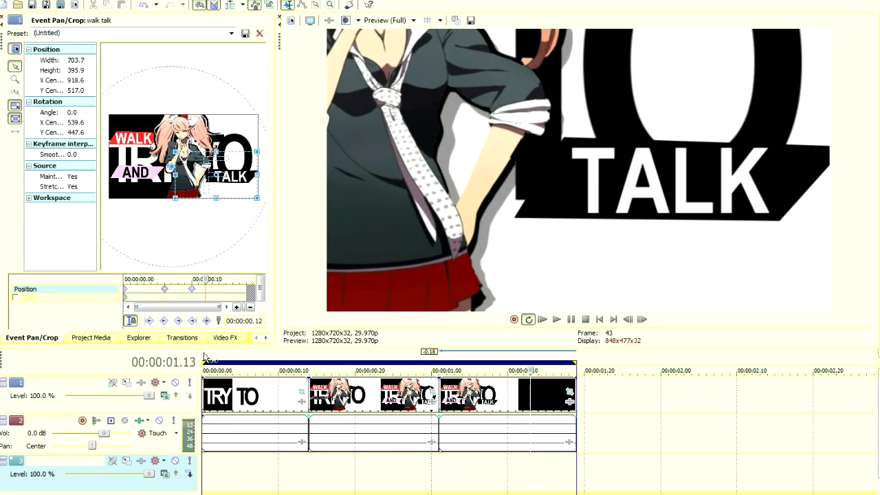
left_click(191, 289)
Apply the Linear Blur effect with the Horizontal Light preset to the TALK clip, and move its settings window clear of the preview.
left_click(220, 338)
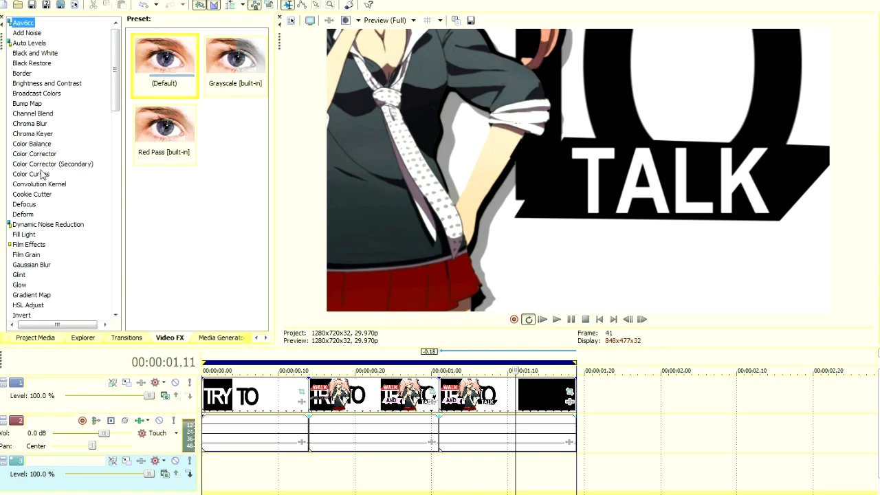
left_click_drag(116, 95, 115, 132)
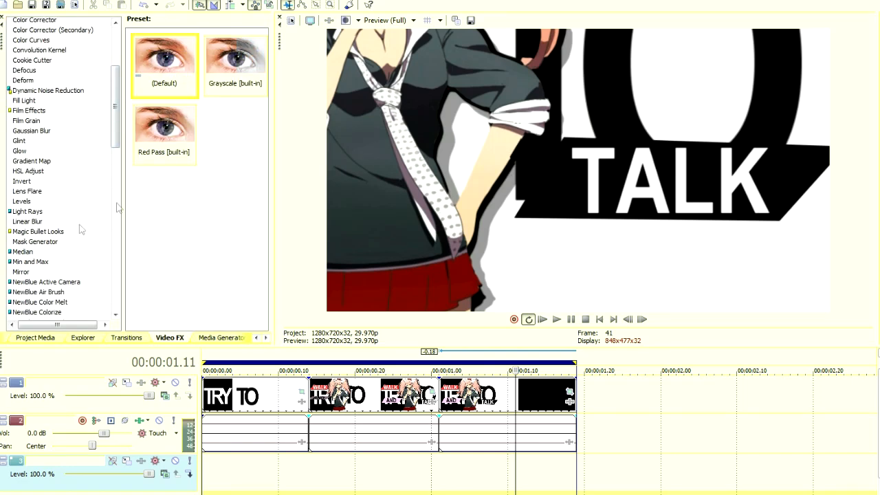
left_click(31, 222)
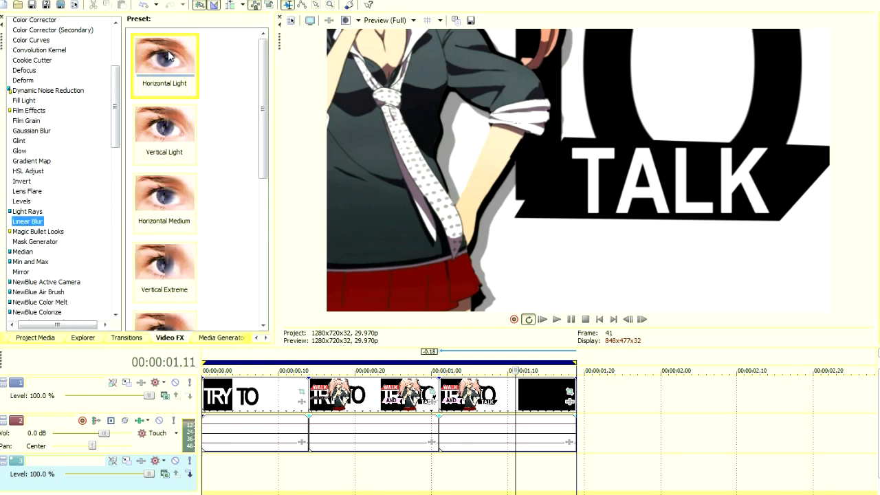
left_click_drag(160, 77, 464, 396)
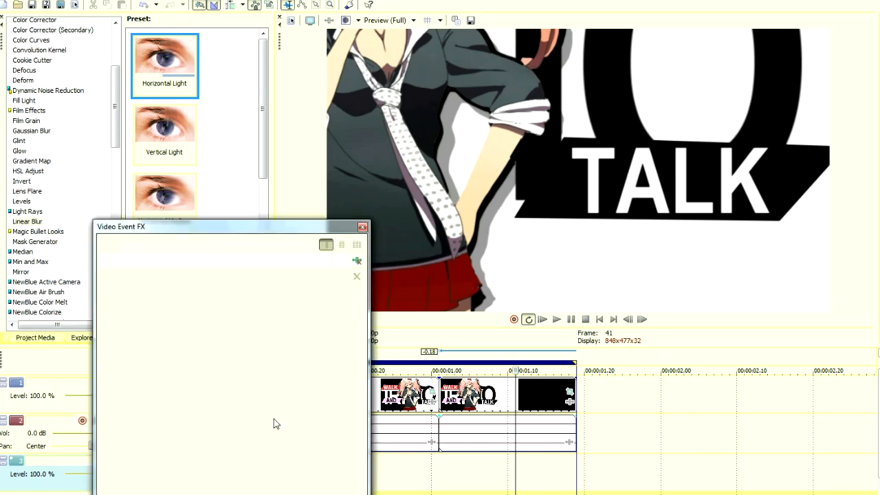
left_click_drag(194, 227, 110, 62)
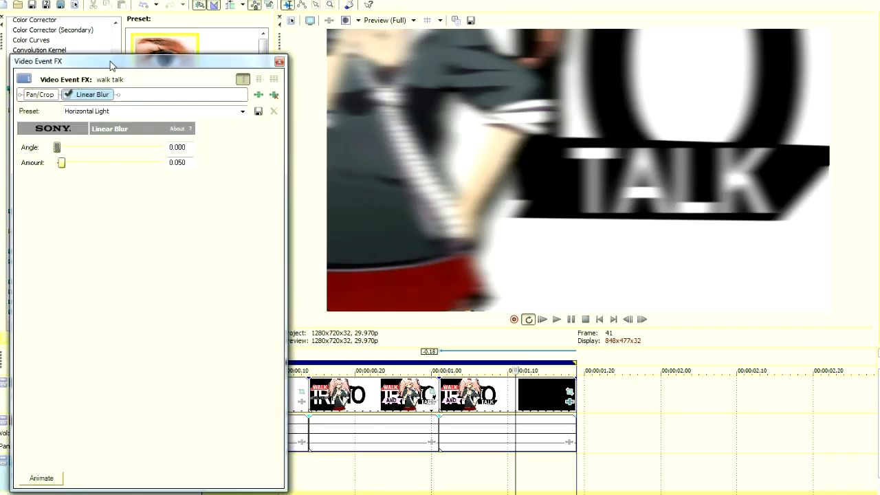
Animate the TALK clip's Linear Blur so its amount drops to 0.000 at a 00:00:00.04 keyframe.
left_click(38, 478)
left_click(115, 402)
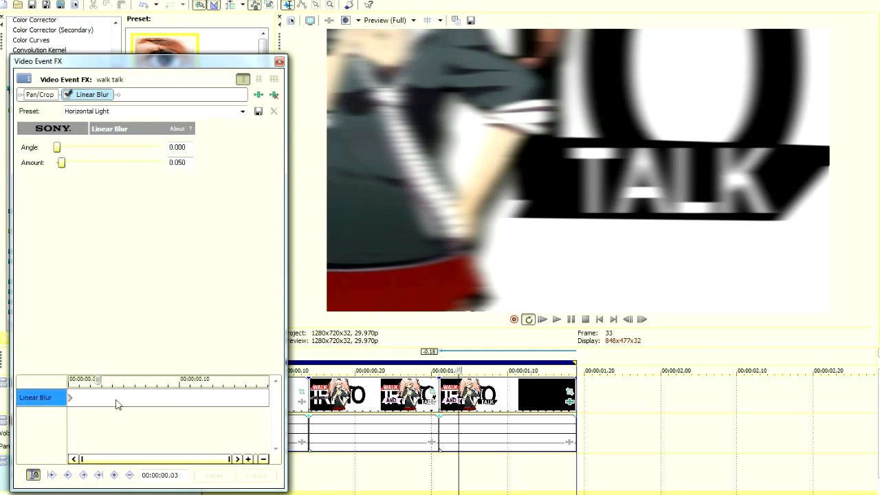
left_click_drag(61, 162, 55, 163)
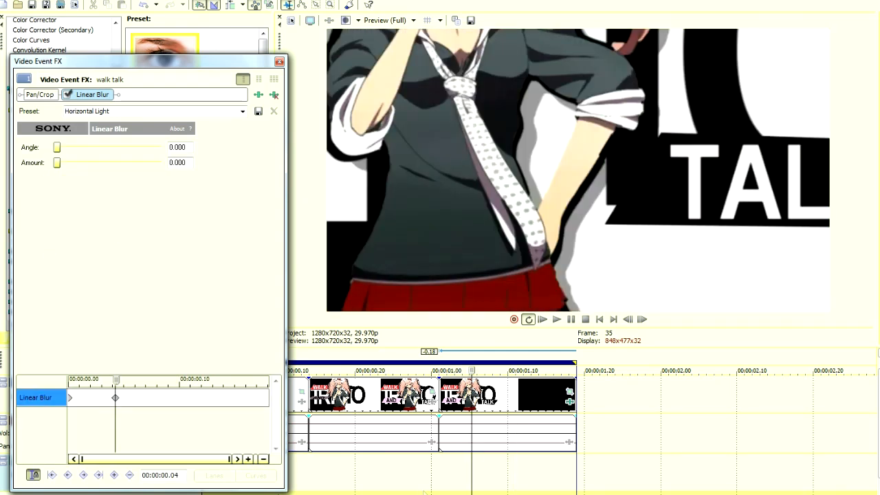
Play back the blurred camera move from AND to TALK, starting just before the last clip.
left_click(439, 470)
left_click(431, 468)
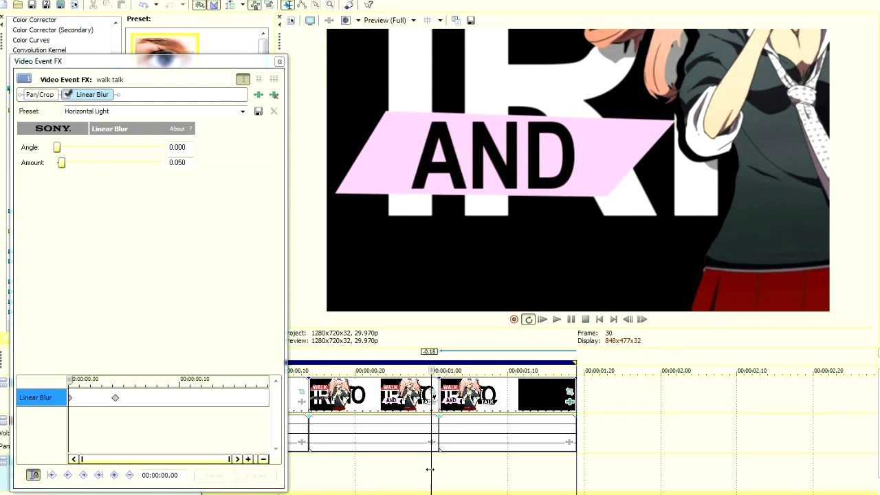
key("space")
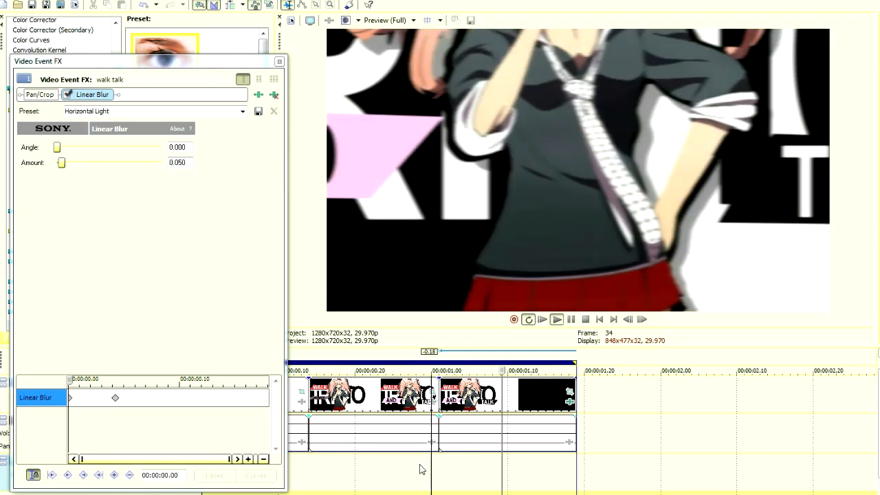
Extend the TALK clip's Linear Blur fade by moving its end keyframe to about 00:00:00.09, check it in playback, and close the effect settings.
key("space")
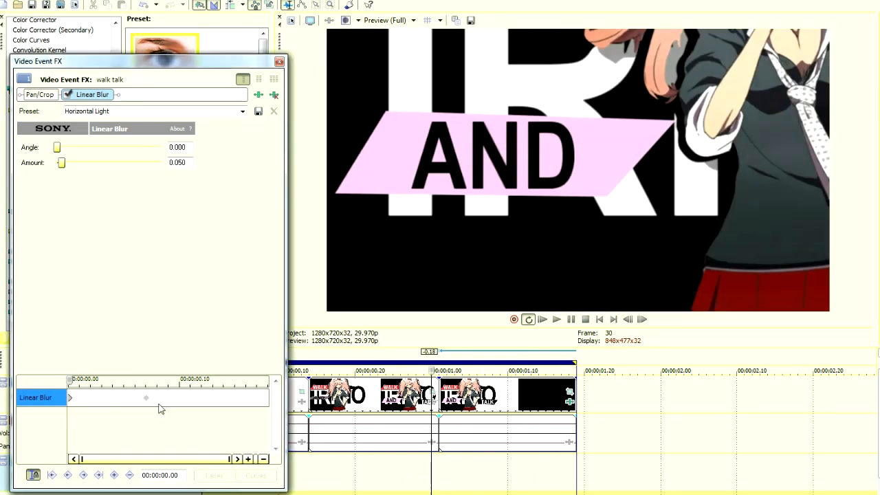
key("space")
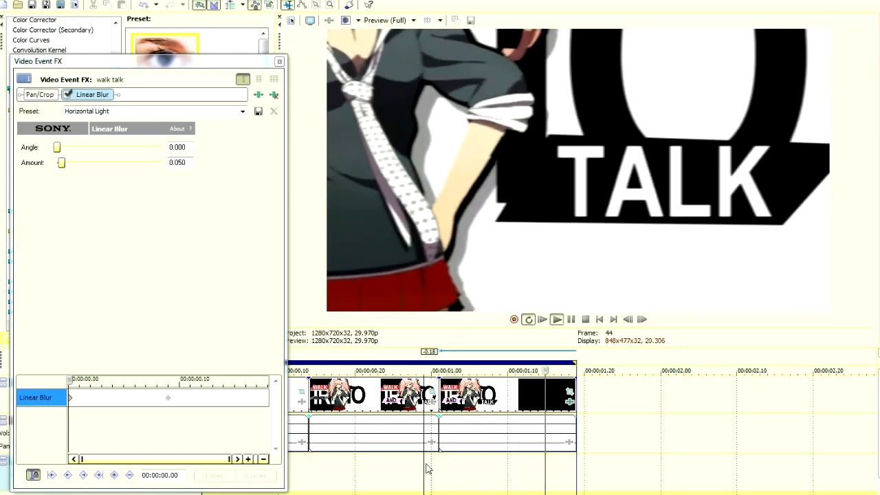
key("Return")
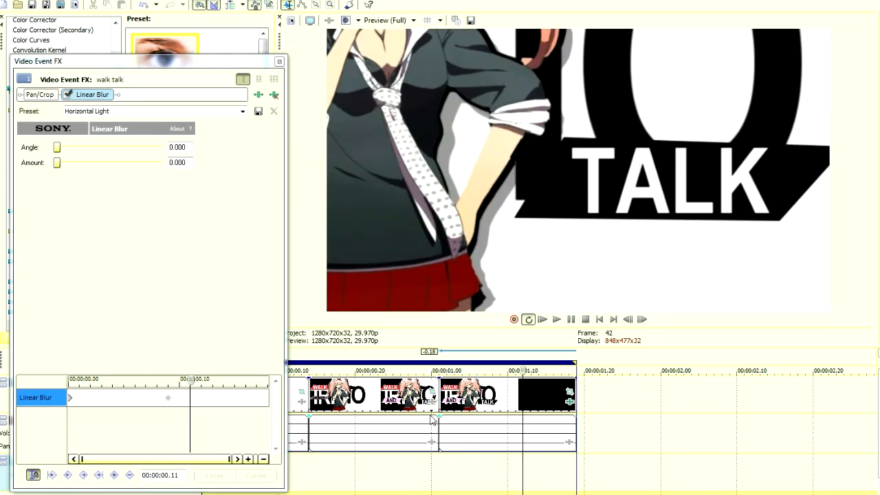
left_click(279, 62)
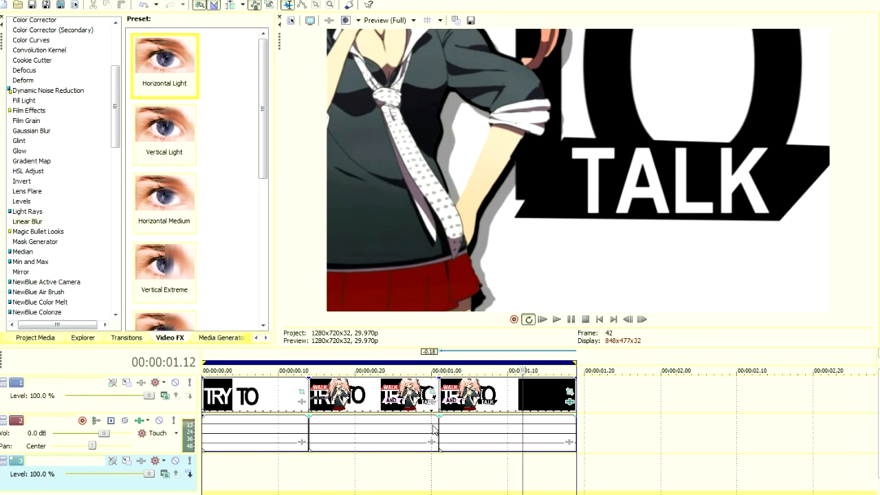
Scrub through the timeline from the TRY TO opening to the AND and TALK sections to examine the blurred transitions.
left_click(440, 446)
left_click(419, 473)
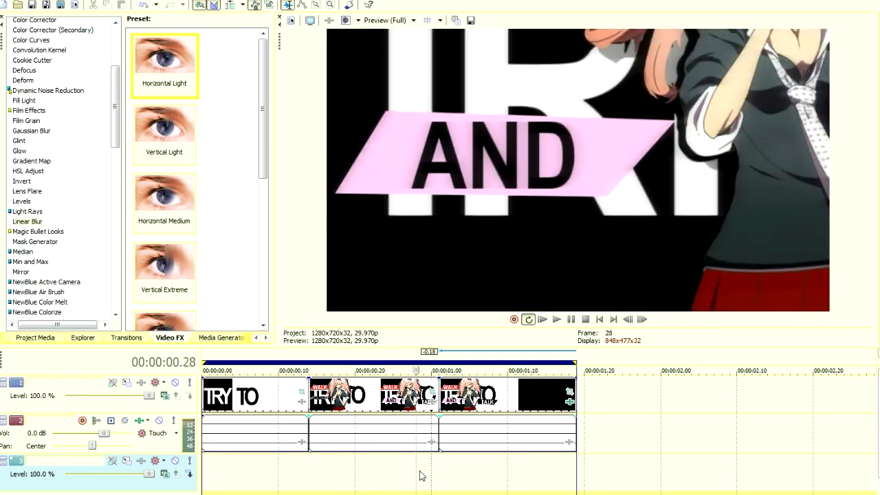
left_click(210, 479)
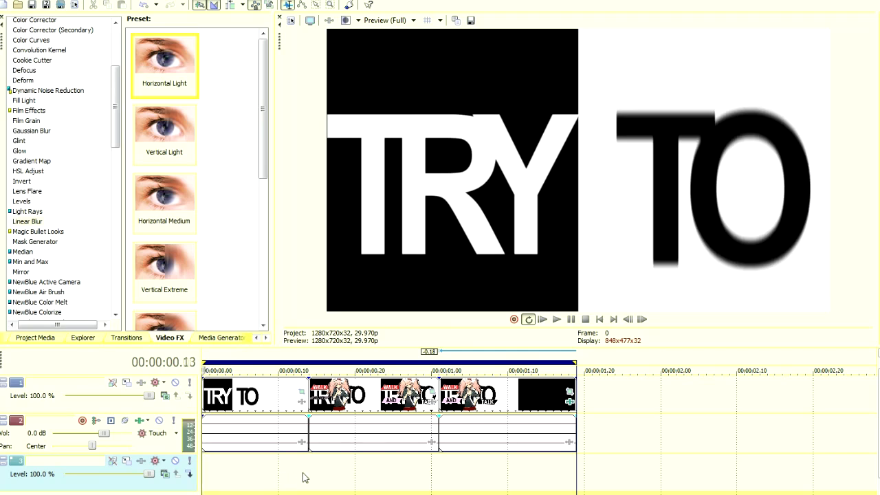
left_click(303, 475)
left_click(333, 475)
left_click(339, 475)
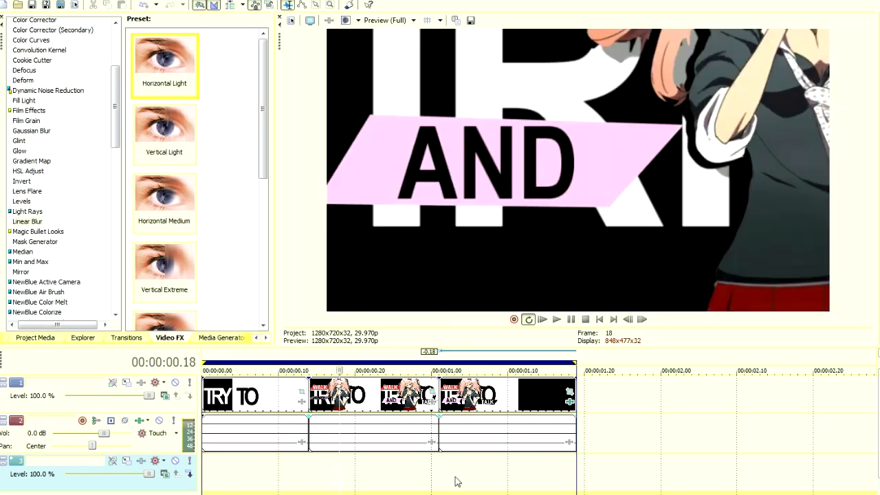
left_click(455, 479)
left_click(410, 480)
left_click(462, 480)
left_click(385, 479)
left_click(476, 478)
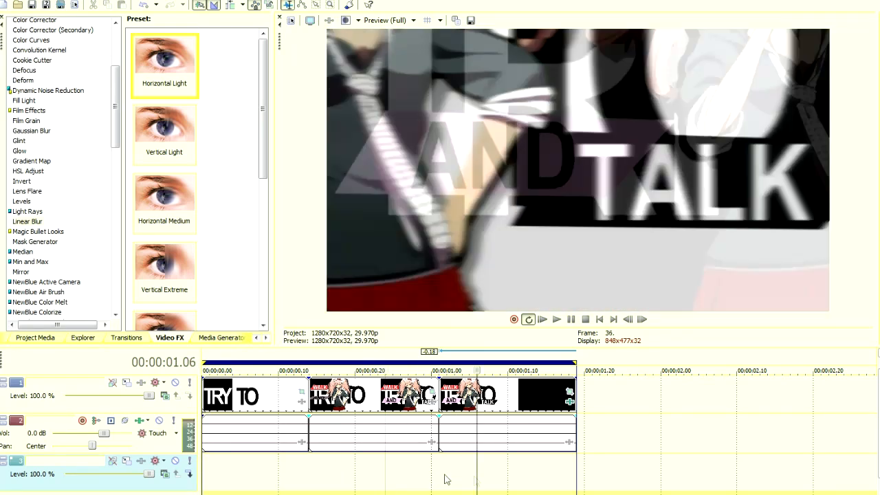
Play back the whole typography sequence from the start of the timeline to review all the zooms and blurs.
left_click(210, 482)
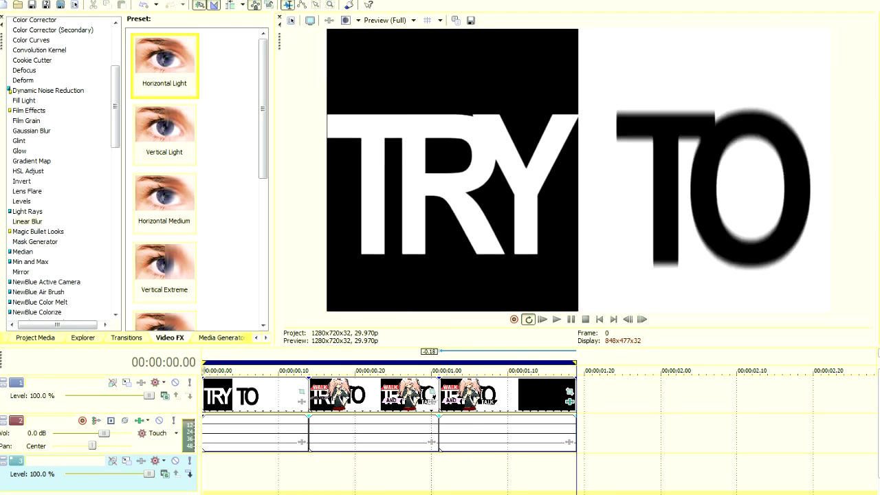
key("space")
key("Return")
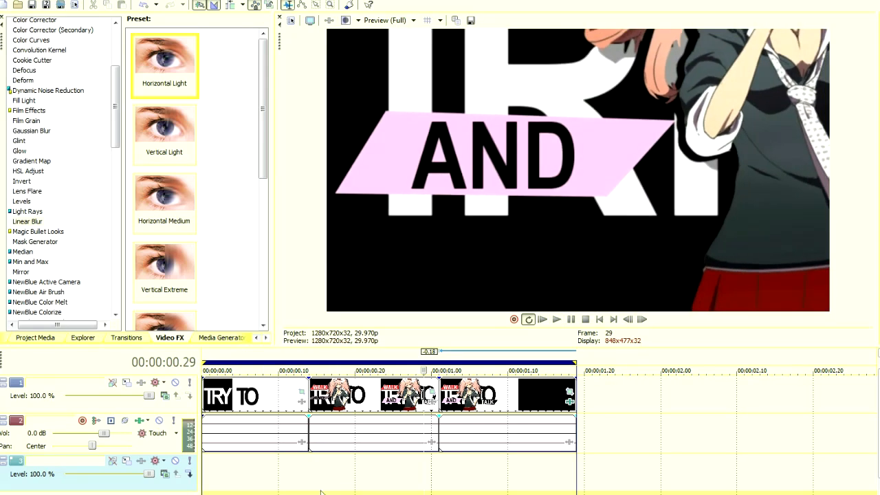
key("Return")
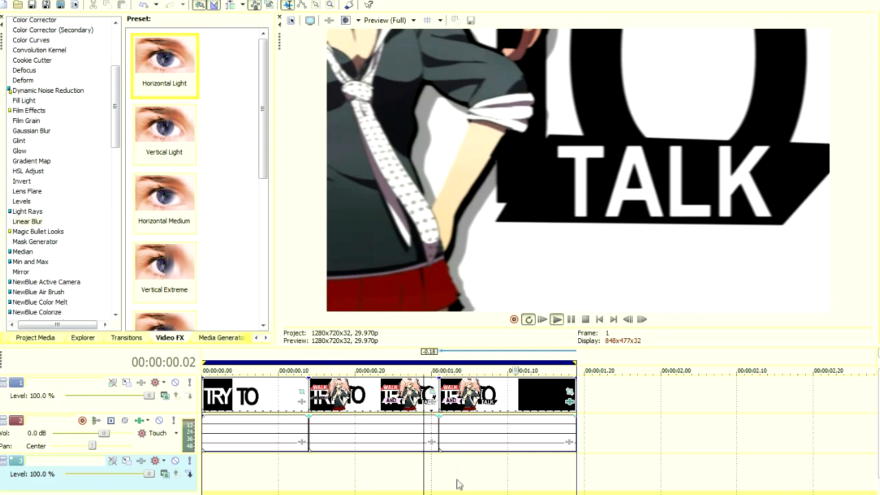
key("Return")
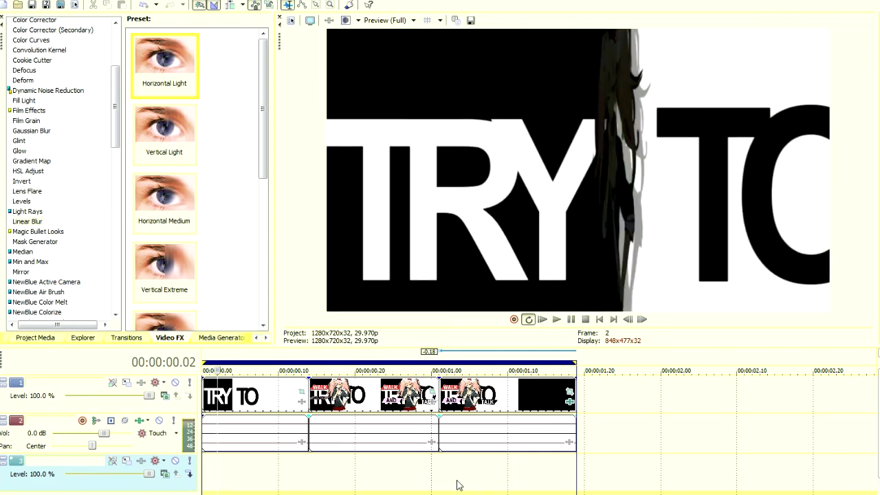